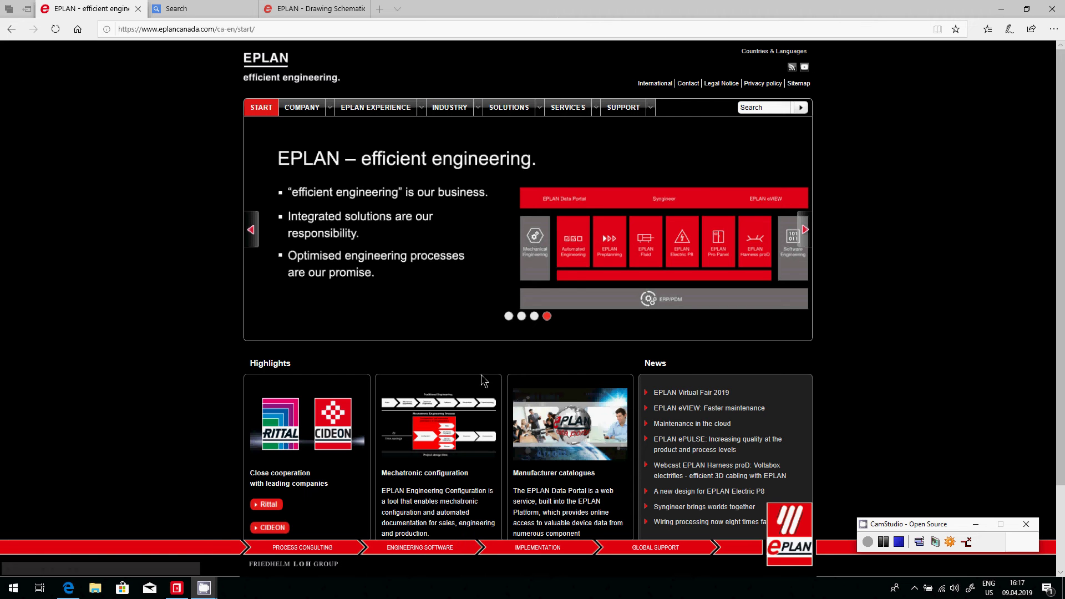
Switch to the EPLAN Help page 'Drawing Schematics in Single-line Representation'.
{"action": "left_click", "coordinate": [506, 318]}
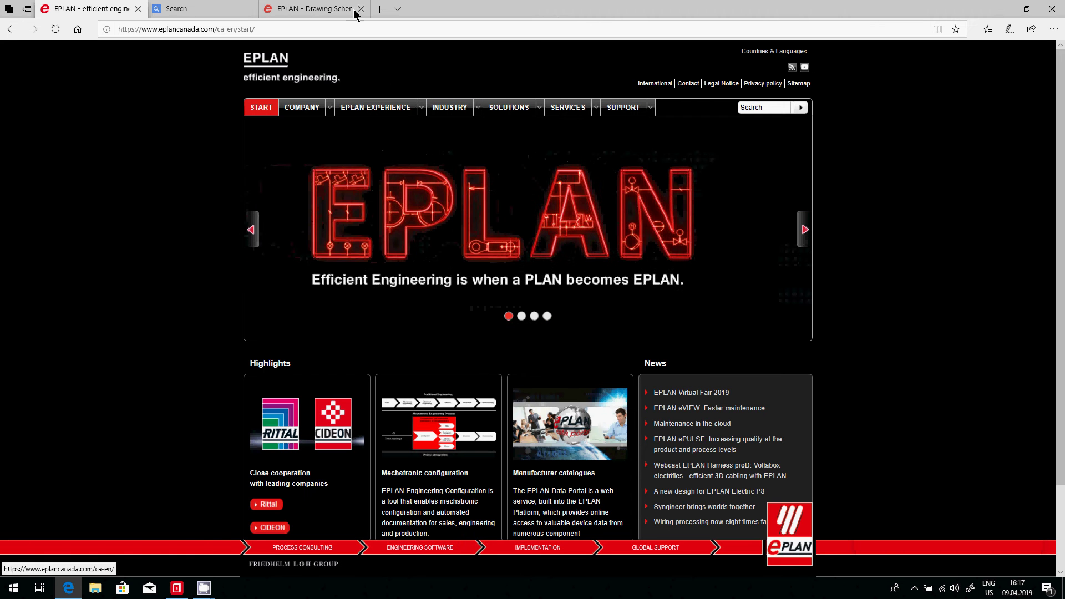
{"action": "left_click", "coordinate": [336, 10]}
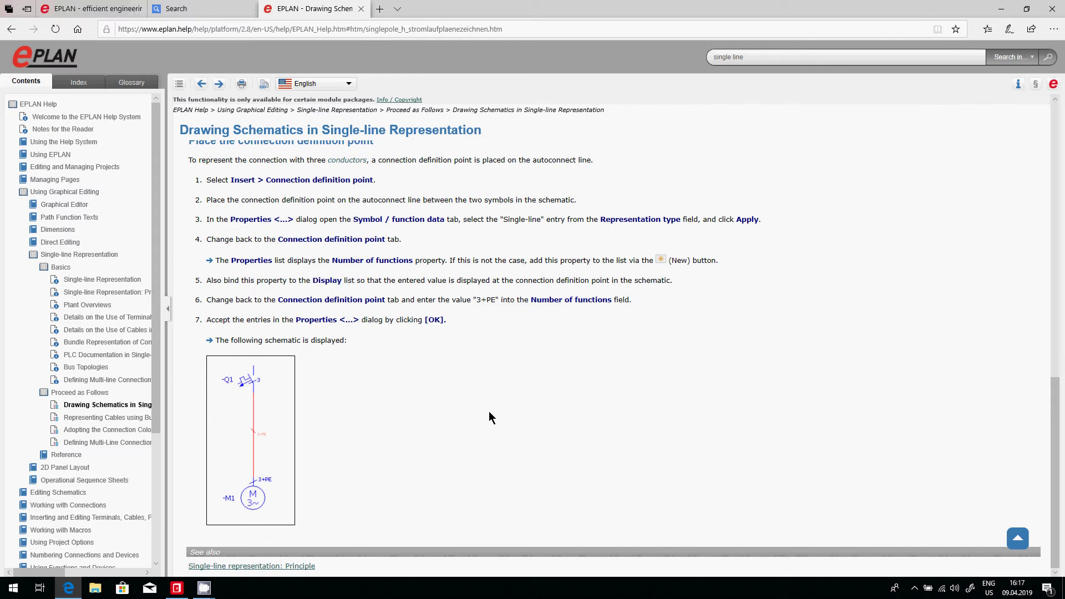
In EPLAN, expand the Single Line test project and open page =SL+A1/1.
{"action": "key", "text": "alt+Tab"}
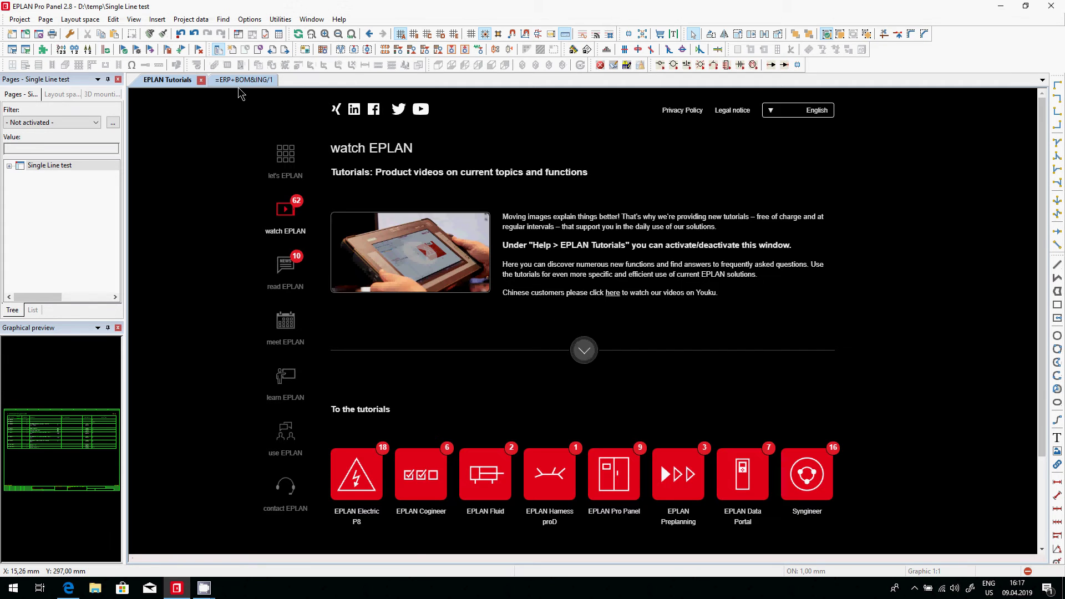
{"action": "left_click", "coordinate": [239, 80]}
{"action": "right_click", "coordinate": [53, 166]}
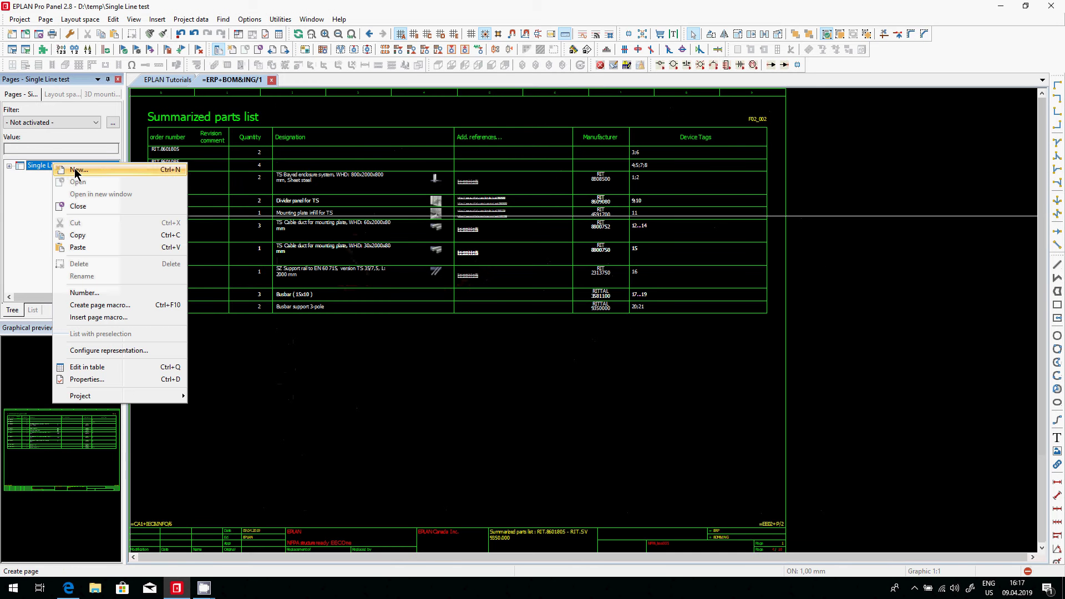
{"action": "left_click", "coordinate": [9, 165]}
{"action": "left_click", "coordinate": [43, 275]}
{"action": "left_click", "coordinate": [67, 455]}
{"action": "double_click", "coordinate": [67, 454]}
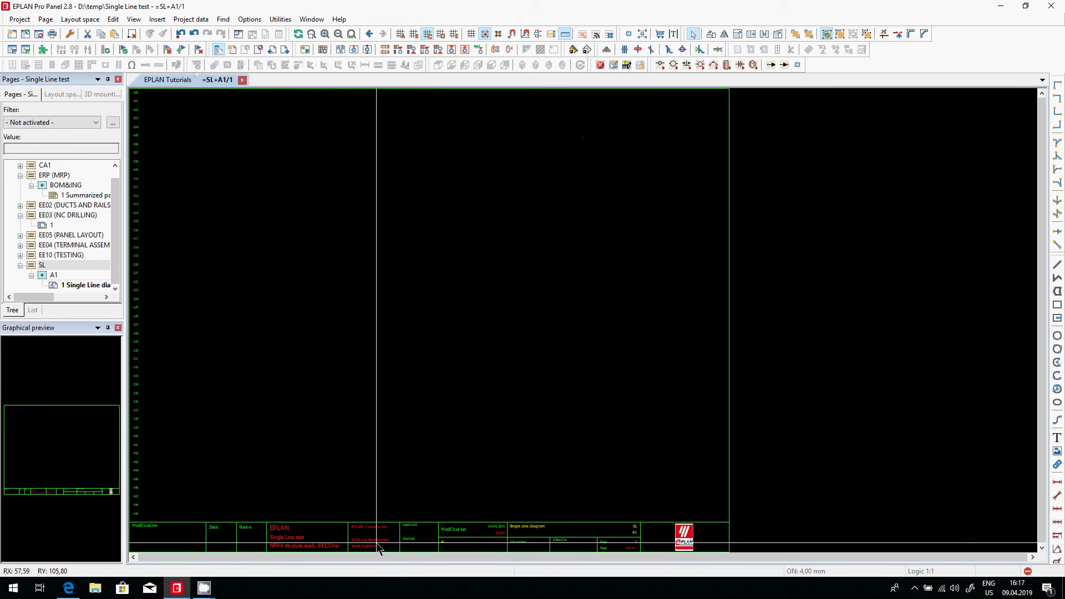
Review the page properties, keeping the page type unchanged.
{"action": "key", "text": "ctrl+d"}
{"action": "left_click", "coordinate": [532, 200]}
{"action": "left_click", "coordinate": [521, 202]}
{"action": "left_click", "coordinate": [461, 483]}
{"action": "scroll", "coordinate": [166, 120], "scroll_direction": "up", "scroll_amount": 5}
{"action": "scroll", "coordinate": [201, 198], "scroll_direction": "down", "scroll_amount": 1}
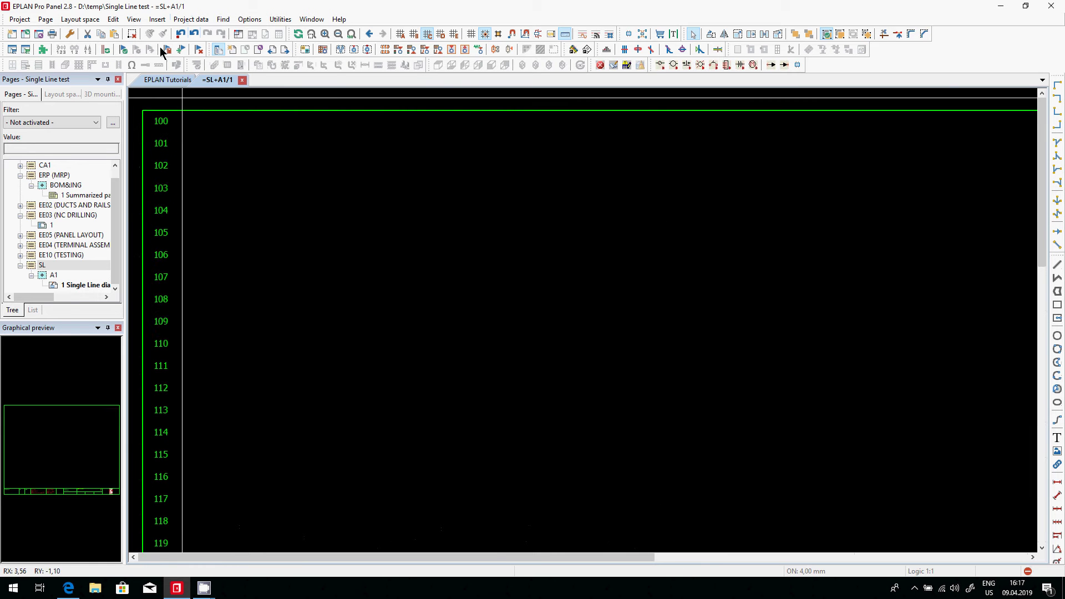
Insert motor part MTR.xyz.3HP (3HP, 4.8FLA) on the page as MTR105.
{"action": "left_click", "coordinate": [157, 19]}
{"action": "left_click", "coordinate": [181, 66]}
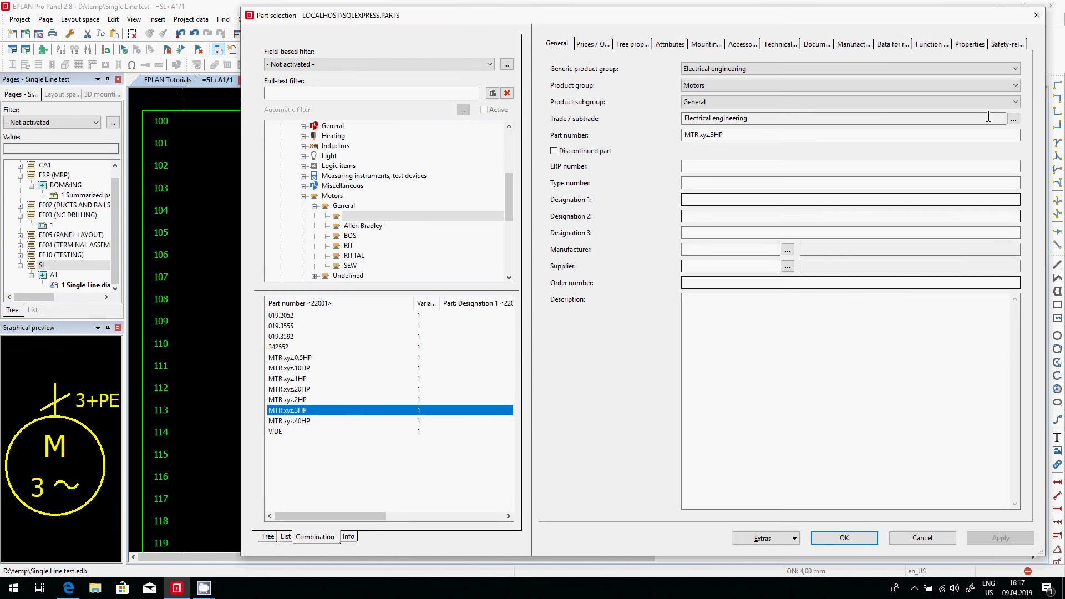
{"action": "left_click", "coordinate": [931, 43]}
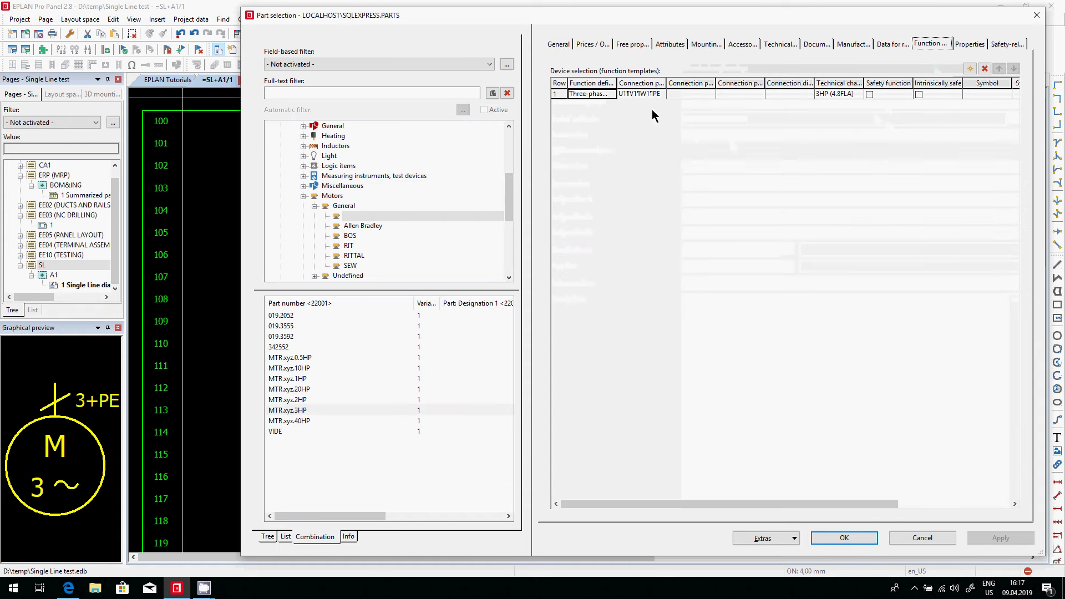
{"action": "left_click", "coordinate": [560, 43]}
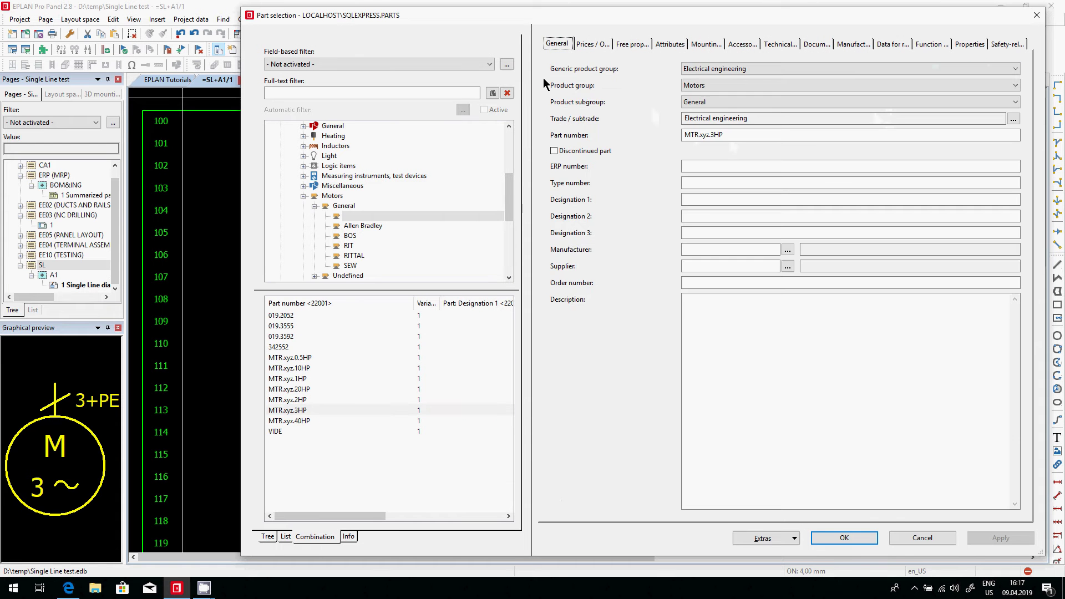
{"action": "double_click", "coordinate": [299, 412]}
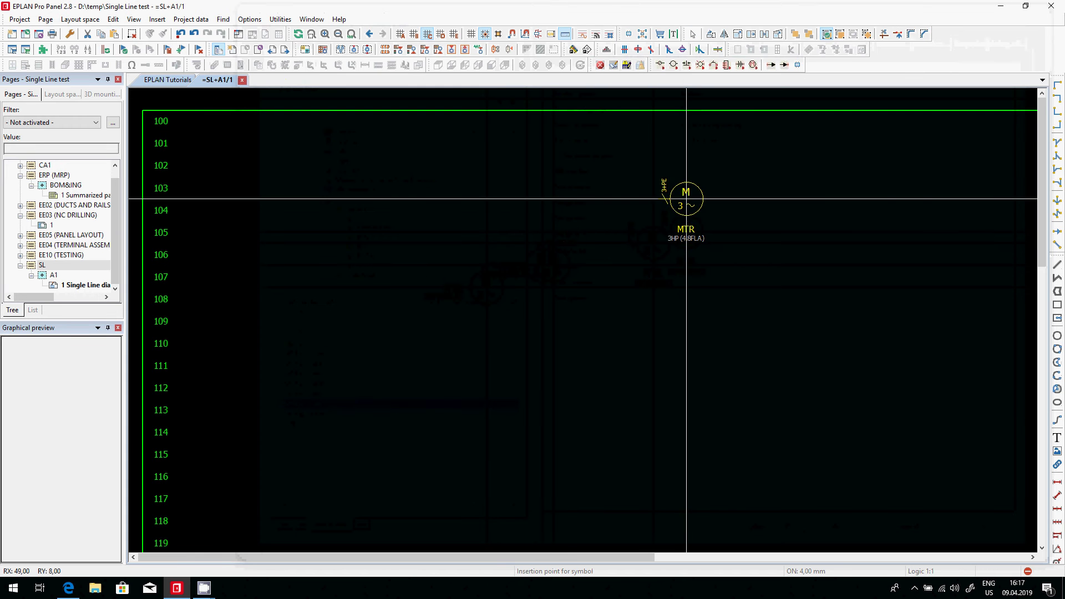
{"action": "left_click", "coordinate": [685, 232]}
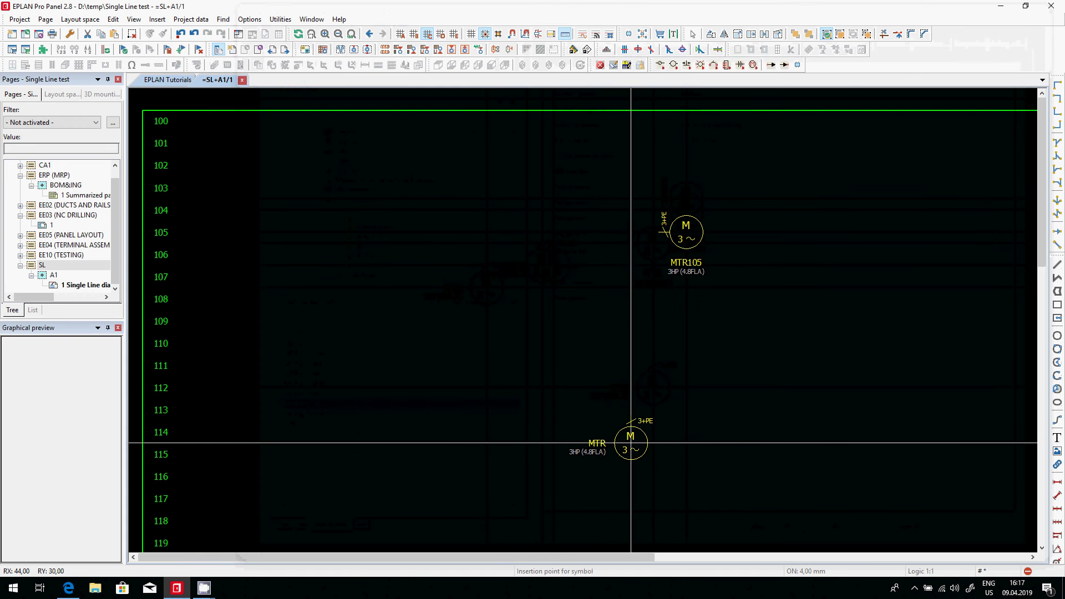
{"action": "key", "text": "BackSpace"}
Place breaker 140G-J6F3-D25 horizontally as CB105, in line left of MTR105.
{"action": "left_click", "coordinate": [739, 449]}
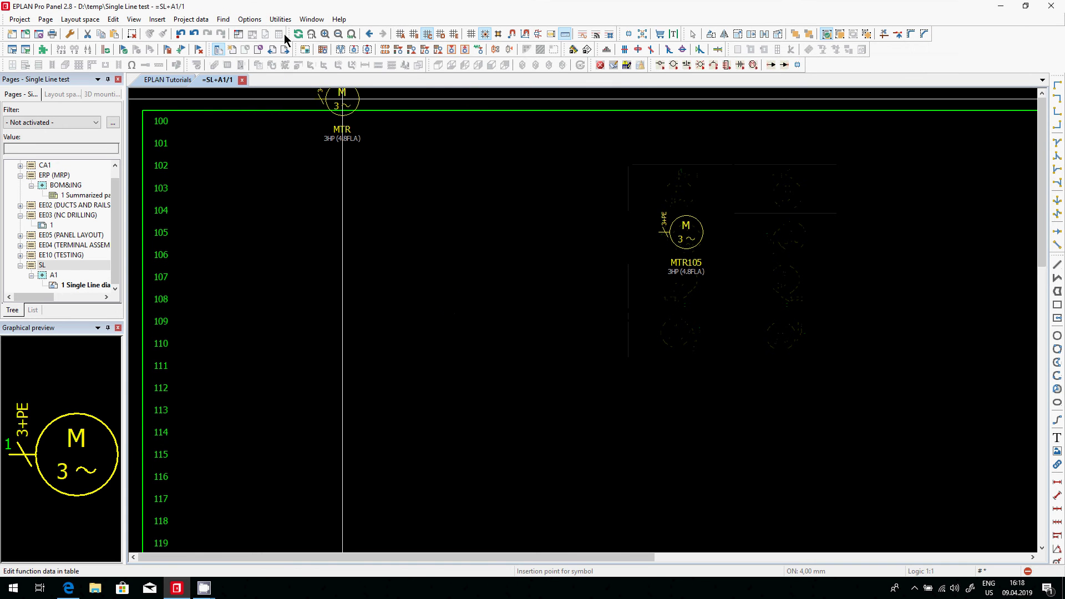
{"action": "left_click", "coordinate": [157, 19]}
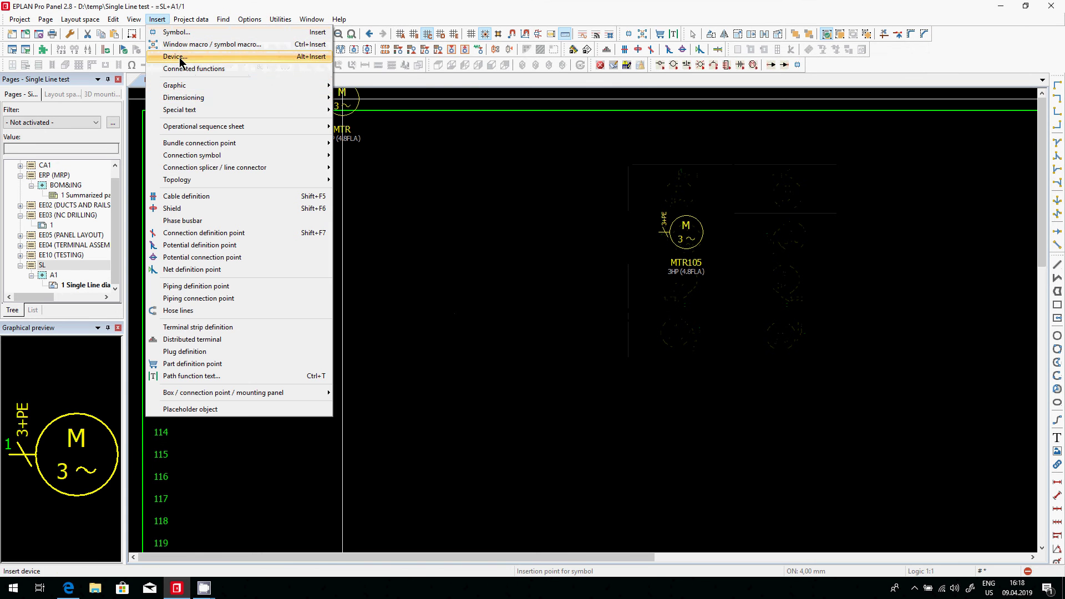
{"action": "key", "text": "Escape"}
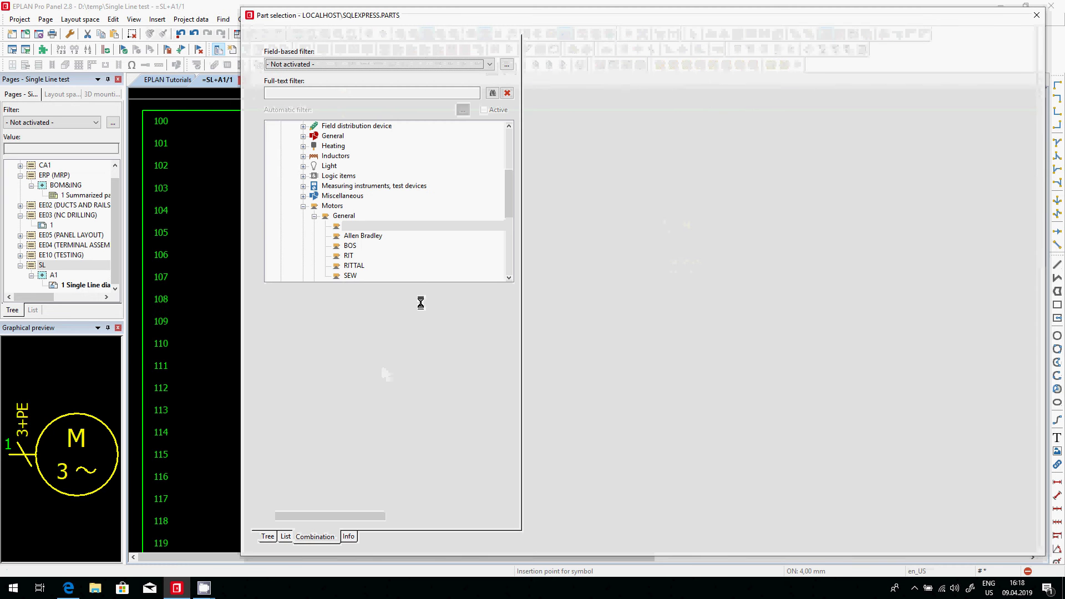
{"action": "left_click", "coordinate": [302, 206]}
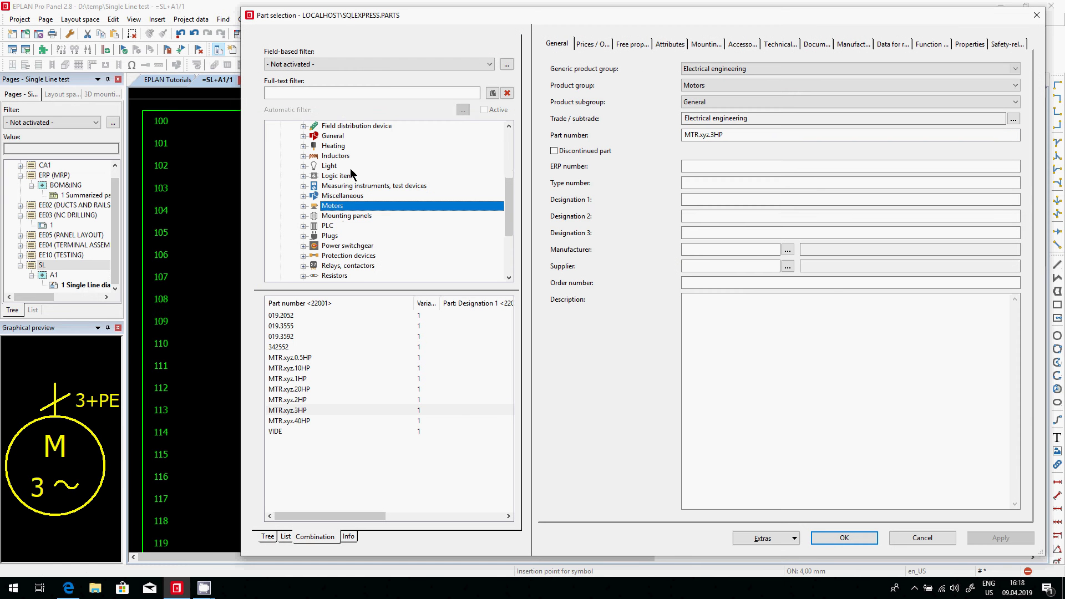
{"action": "left_click", "coordinate": [355, 254]}
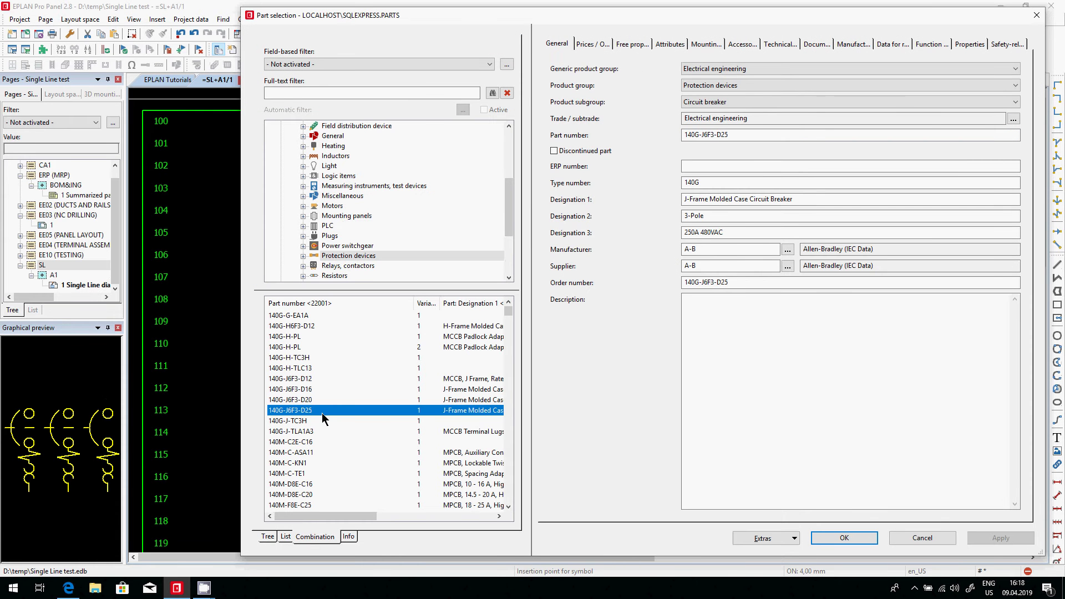
{"action": "double_click", "coordinate": [310, 409]}
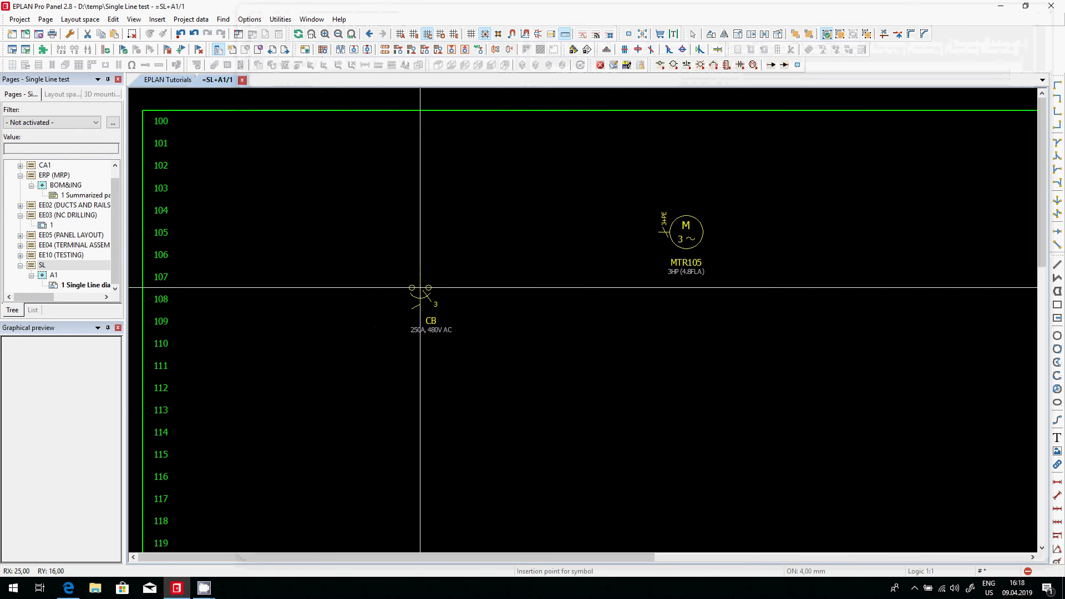
{"action": "key", "text": "Tab"}
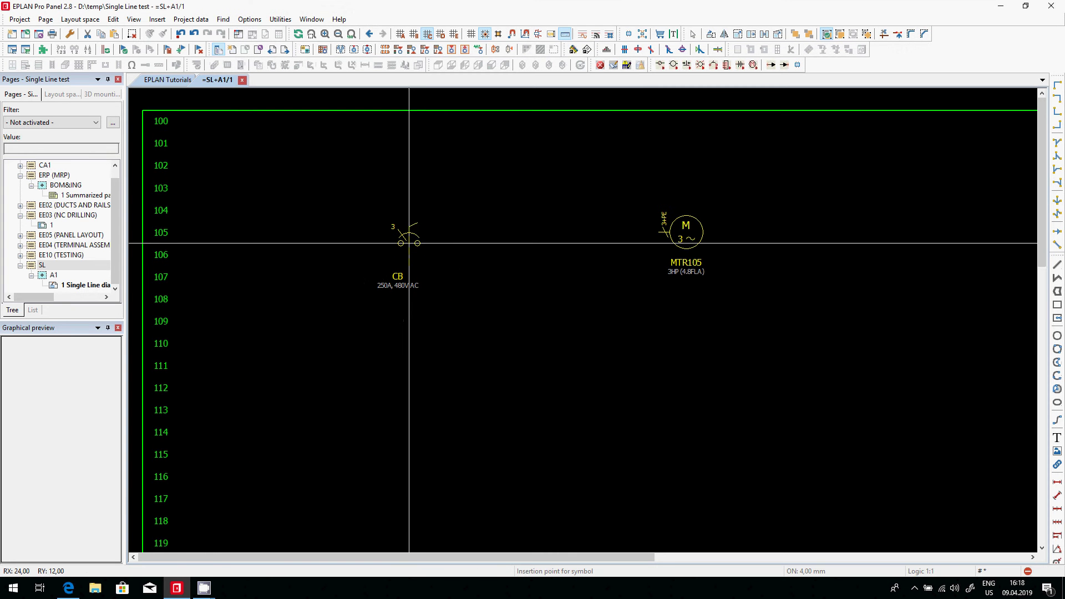
{"action": "left_click", "coordinate": [409, 231]}
{"action": "key", "text": "Tab"}
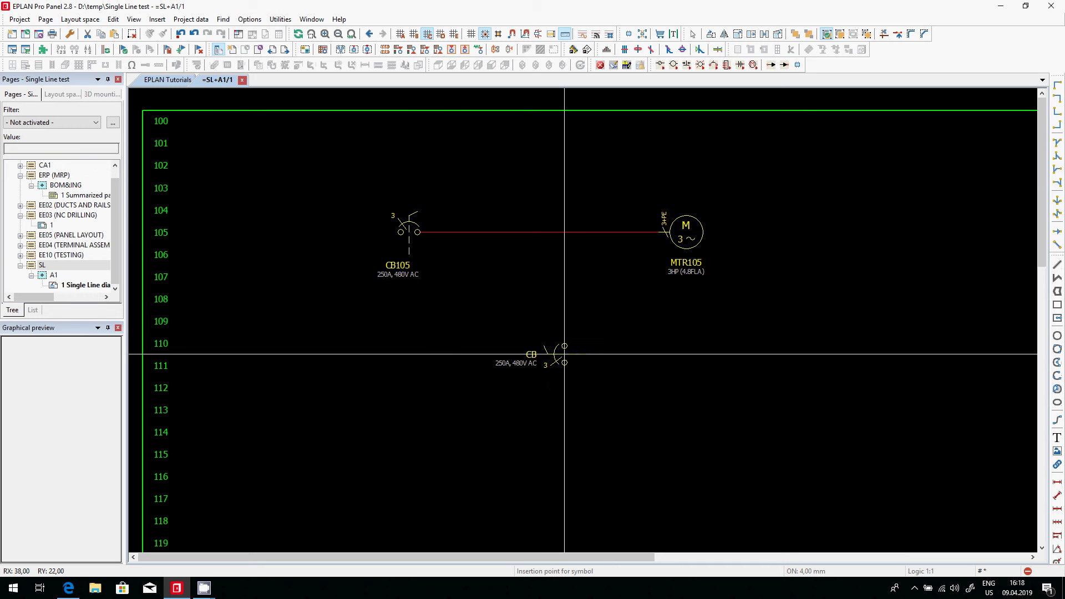
{"action": "key", "text": "Escape"}
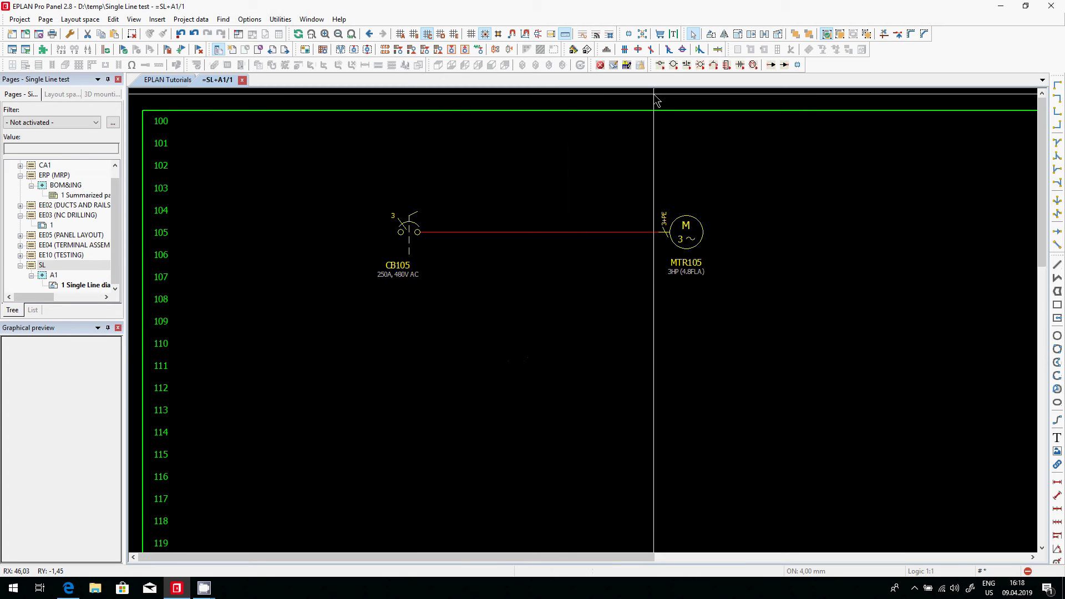
Place a connection definition point on the line with Single-line representation type.
{"action": "left_click", "coordinate": [651, 49]}
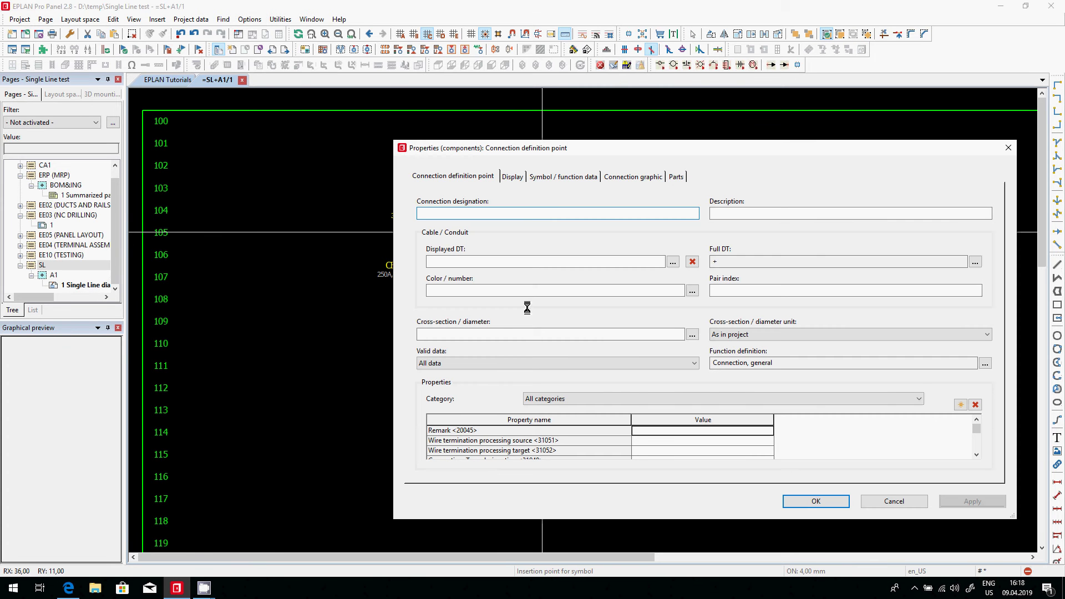
{"action": "left_click", "coordinate": [573, 176]}
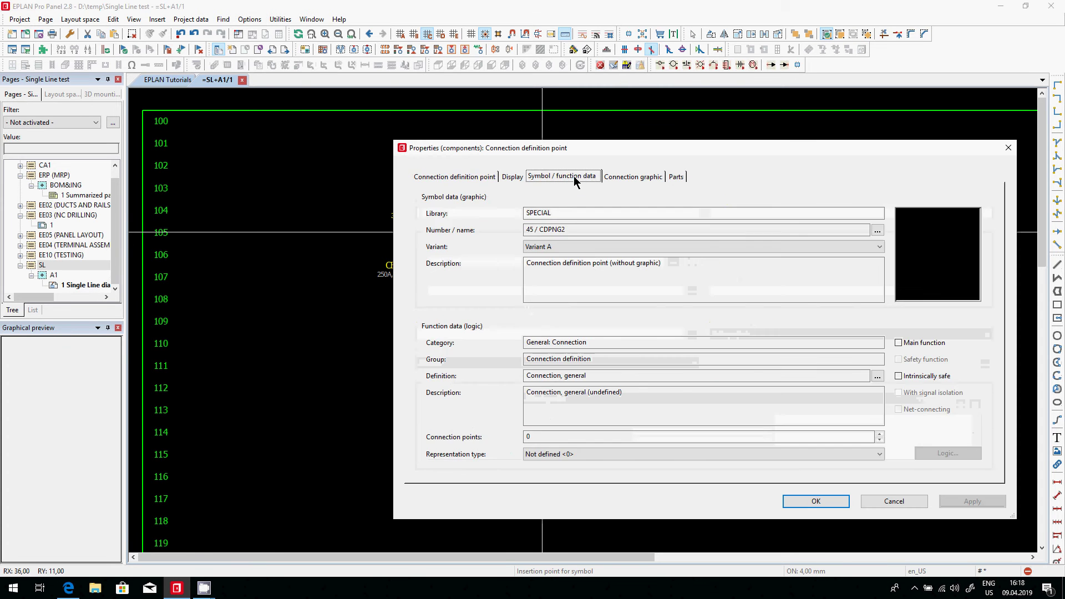
{"action": "left_click", "coordinate": [604, 454]}
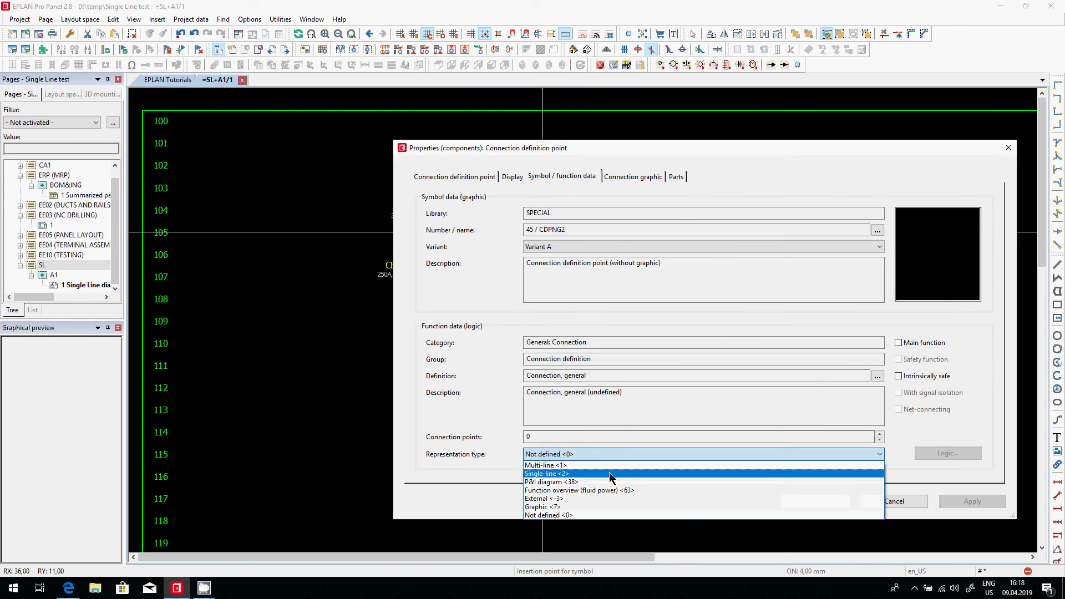
{"action": "left_click", "coordinate": [609, 471]}
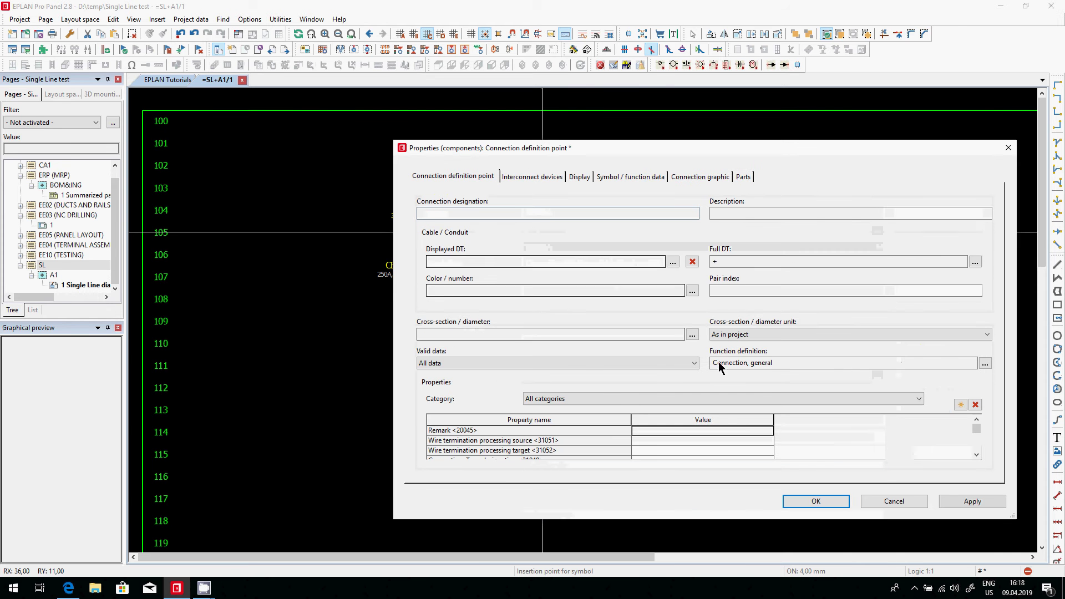
{"action": "left_click", "coordinate": [962, 501]}
Interconnect breaker terminals 2, 4, 6 with motor terminals U1, V1, W1.
{"action": "left_click", "coordinate": [527, 178]}
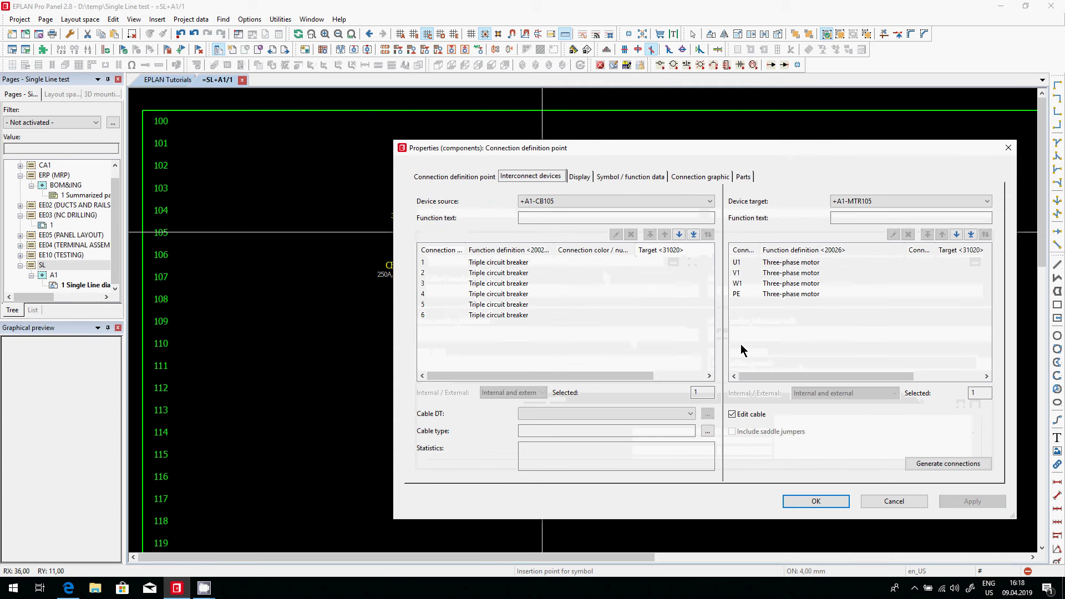
{"action": "left_click", "coordinate": [488, 273]}
{"action": "left_click", "coordinate": [492, 295], "text": "ctrl"}
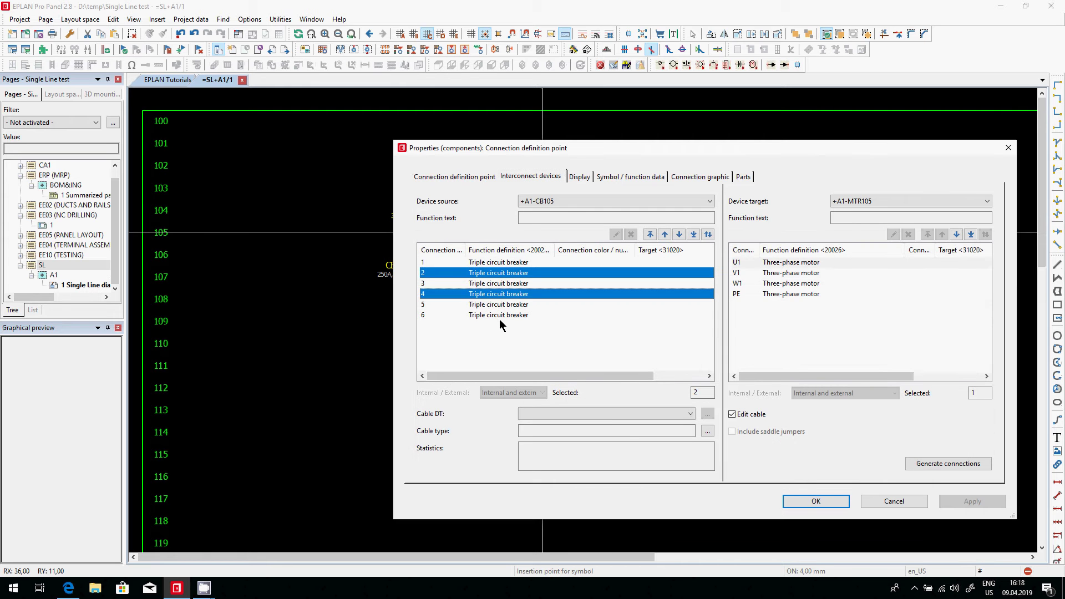
{"action": "left_click", "coordinate": [498, 316], "text": "ctrl"}
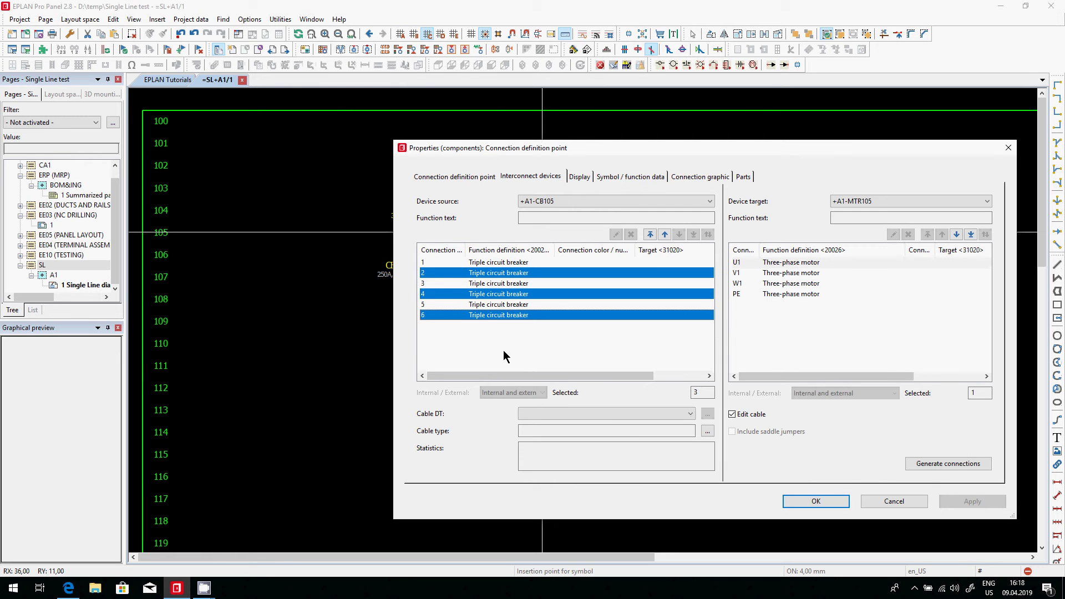
{"action": "left_click", "coordinate": [750, 273]}
{"action": "left_click", "coordinate": [751, 284], "text": "ctrl"}
{"action": "left_click", "coordinate": [744, 264], "text": "ctrl"}
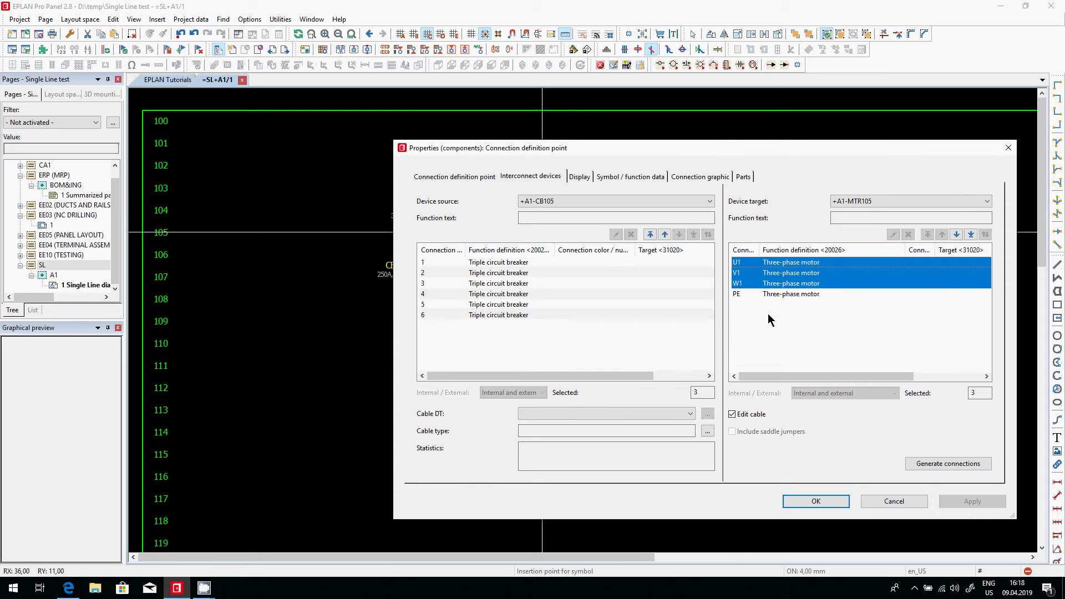
{"action": "left_click", "coordinate": [941, 462]}
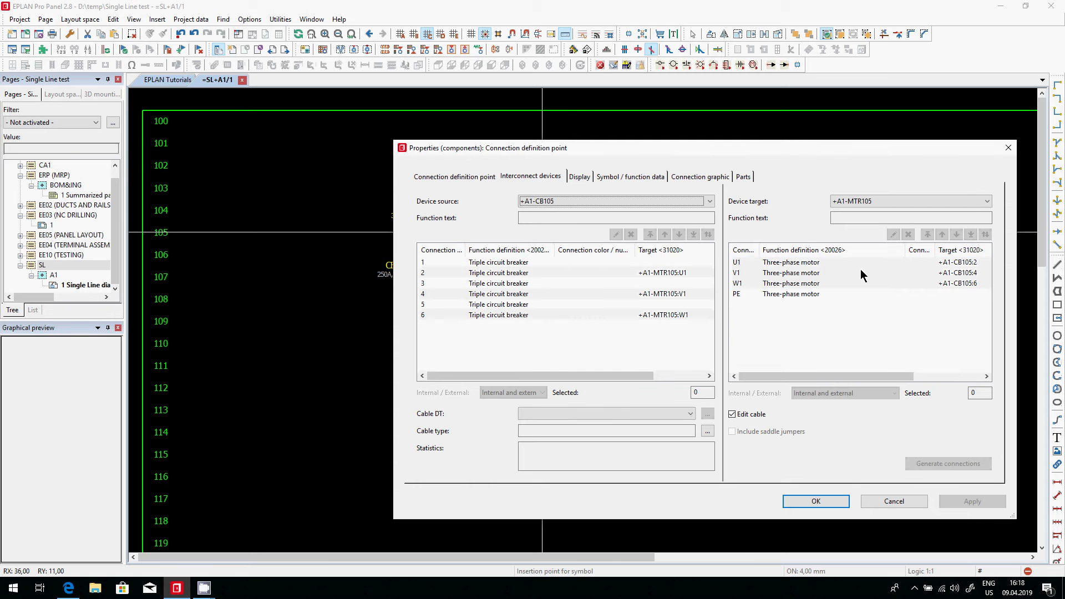
Confirm the point and list CB105's connections in a widened Connections navigator.
{"action": "left_click", "coordinate": [813, 501]}
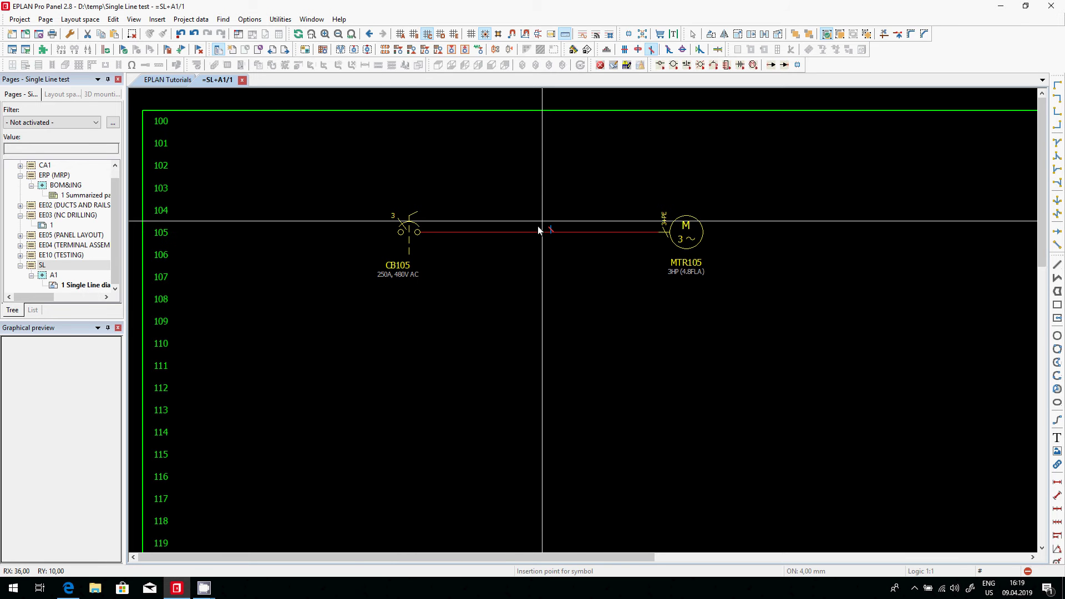
{"action": "key", "text": "Escape"}
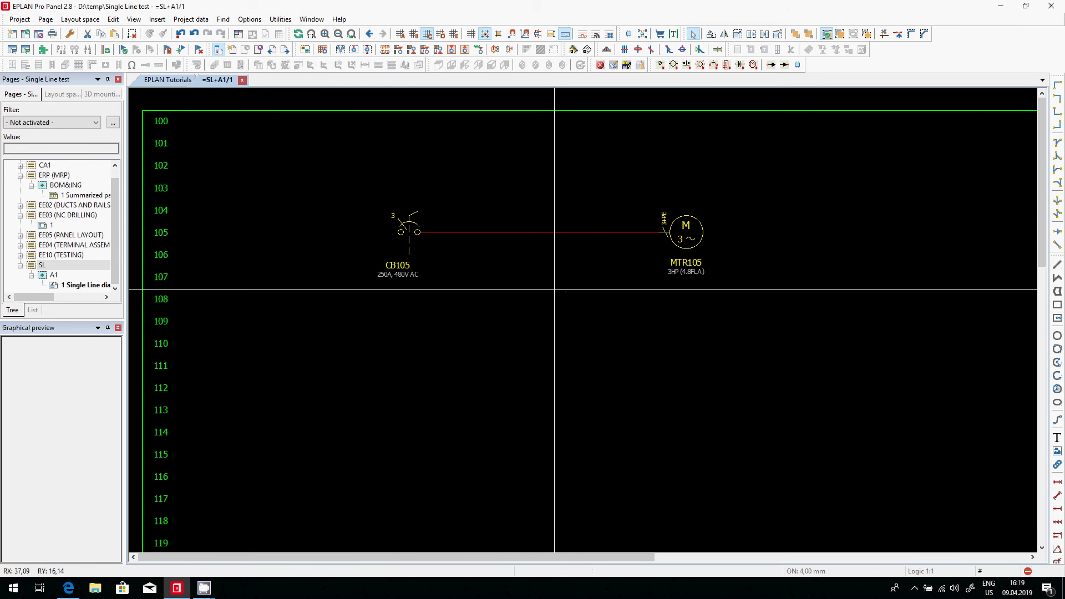
{"action": "left_click", "coordinate": [190, 18]}
{"action": "mouse_move", "coordinate": [233, 70]}
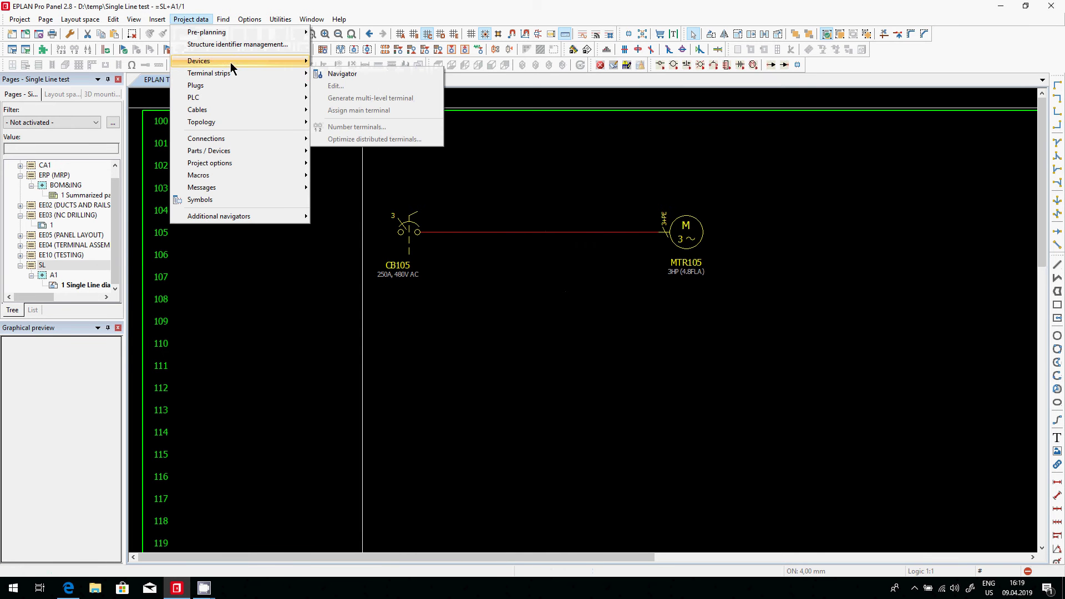
{"action": "mouse_move", "coordinate": [249, 140]}
{"action": "left_click", "coordinate": [340, 138]}
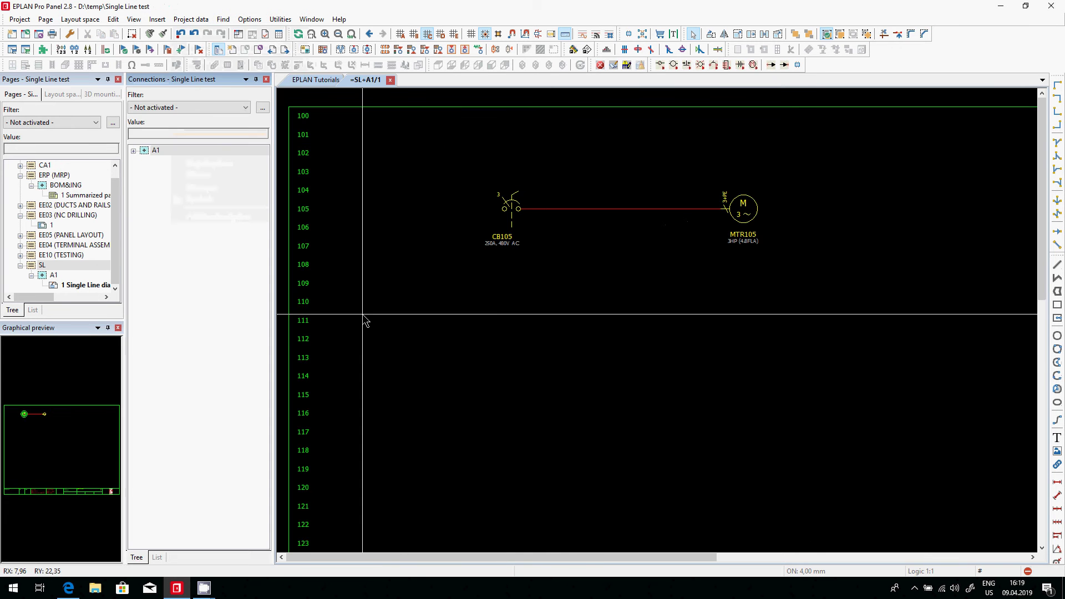
{"action": "left_click", "coordinate": [157, 557]}
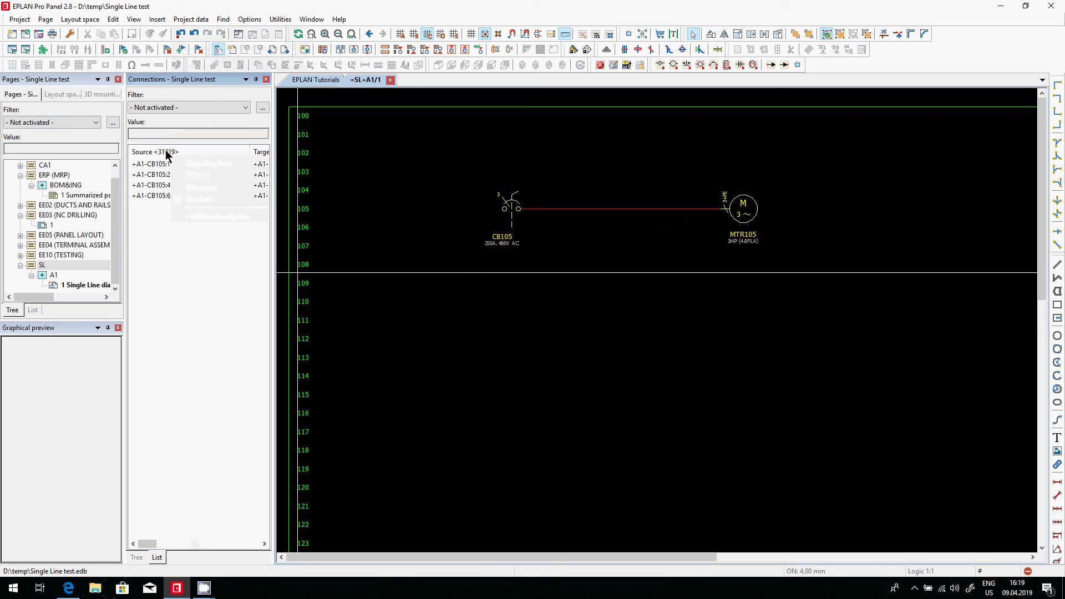
{"action": "left_click", "coordinate": [168, 174]}
{"action": "left_click", "coordinate": [167, 184]}
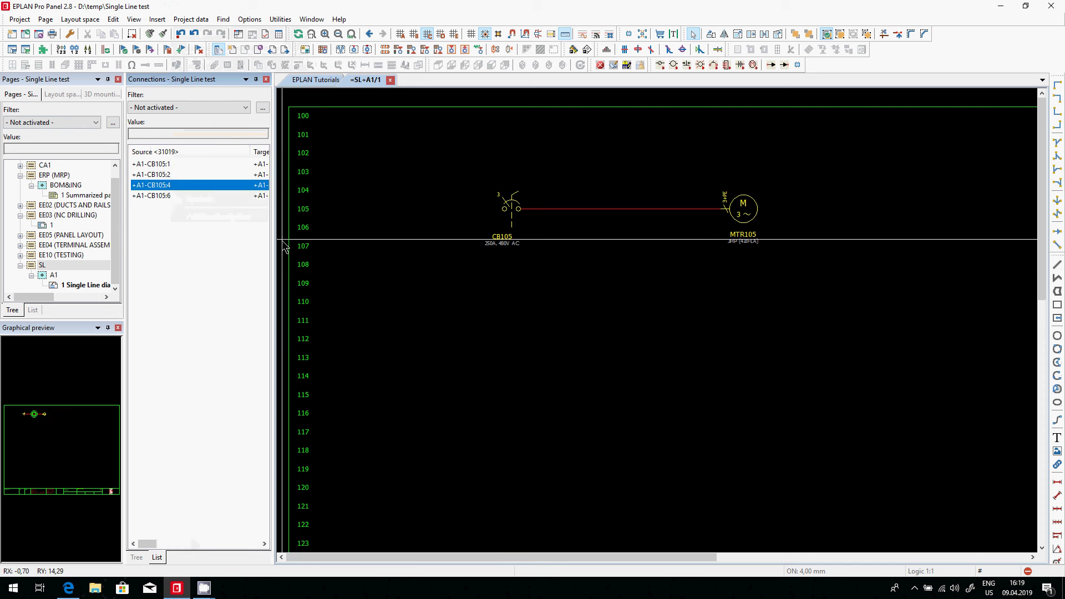
{"action": "left_click_drag", "start_coordinate": [273, 260], "coordinate": [366, 275]}
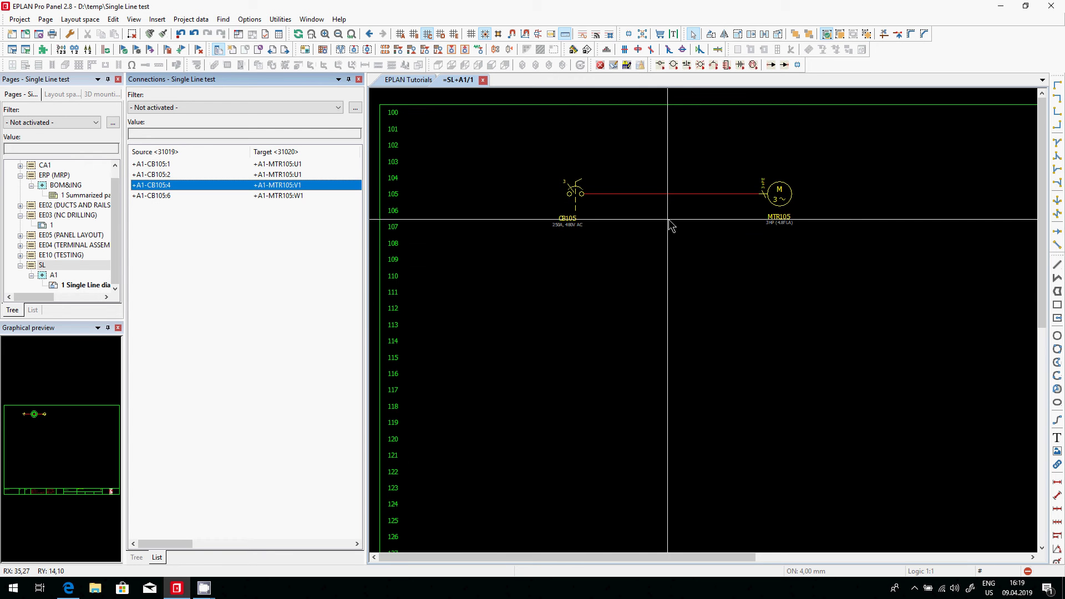
Inspect the CB105–MTR105 connection's interconnected devices in its properties.
{"action": "left_click", "coordinate": [674, 194]}
{"action": "double_click", "coordinate": [674, 193]}
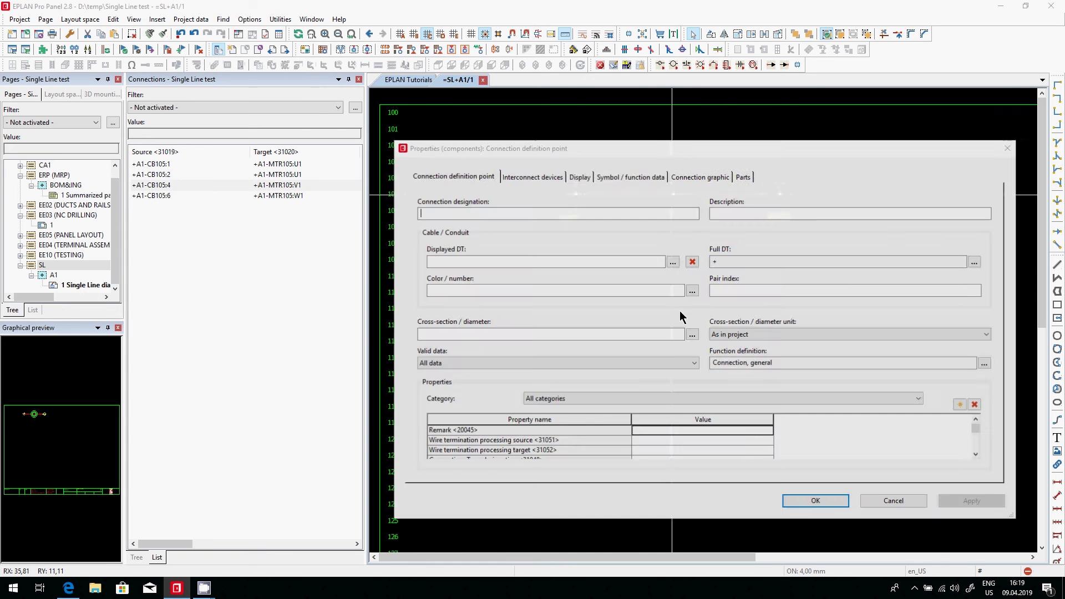
{"action": "left_click", "coordinate": [531, 176]}
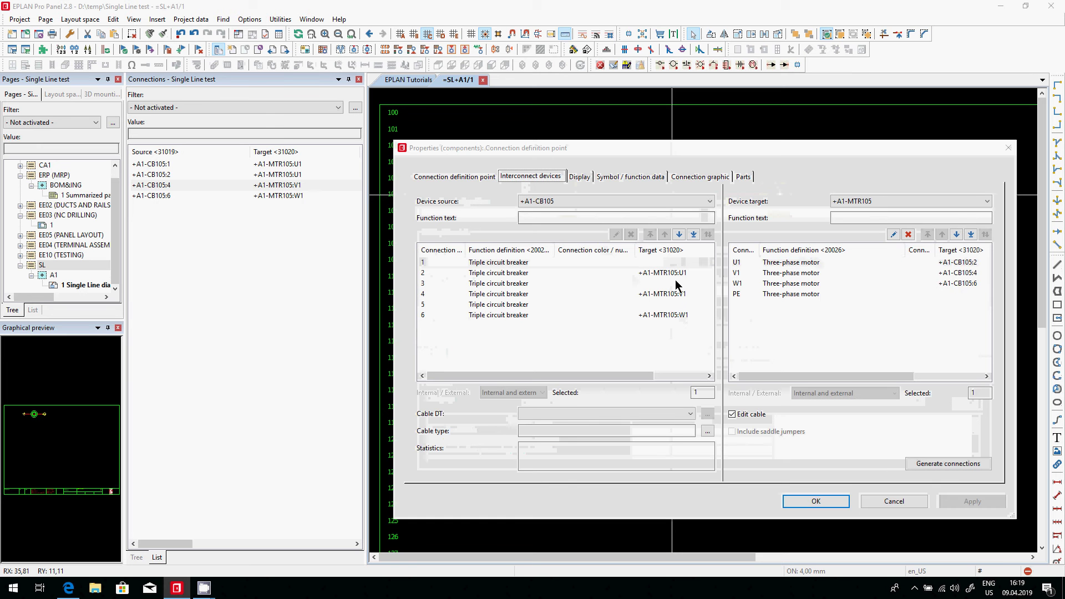
{"action": "key", "text": "Escape"}
Copy the CB105/MTR105 circuit to row 110 and make 3 duplicates.
{"action": "left_click", "coordinate": [358, 80]}
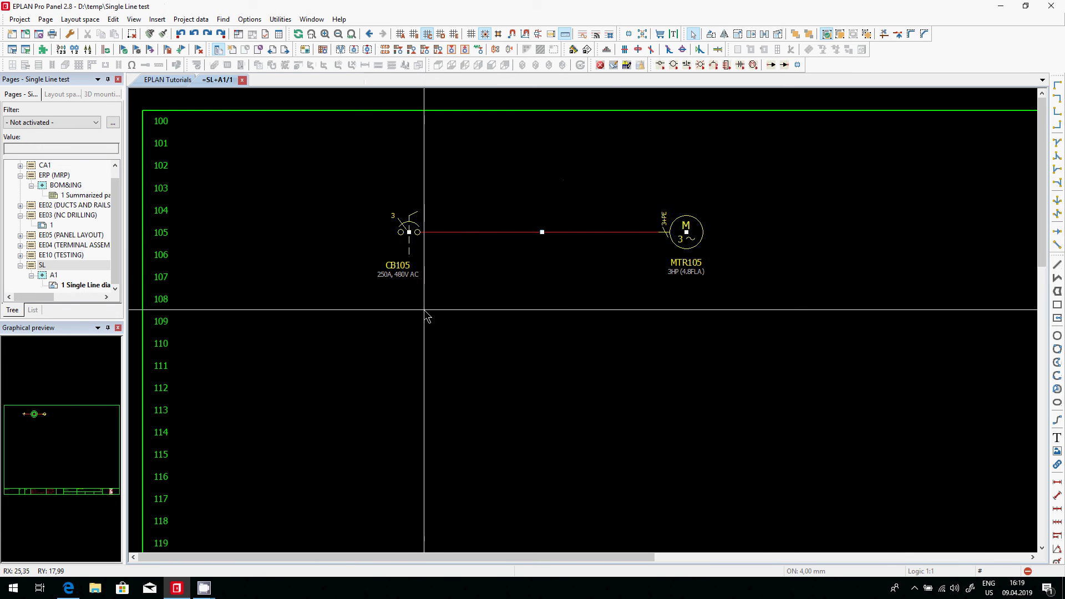
{"action": "scroll", "coordinate": [357, 195], "scroll_direction": "up", "scroll_amount": 2}
{"action": "left_click_drag", "start_coordinate": [353, 189], "coordinate": [494, 343]}
{"action": "left_click", "coordinate": [494, 344]}
{"action": "left_click", "coordinate": [615, 202]}
{"action": "left_click", "coordinate": [742, 322]}
{"action": "left_click", "coordinate": [409, 231]}
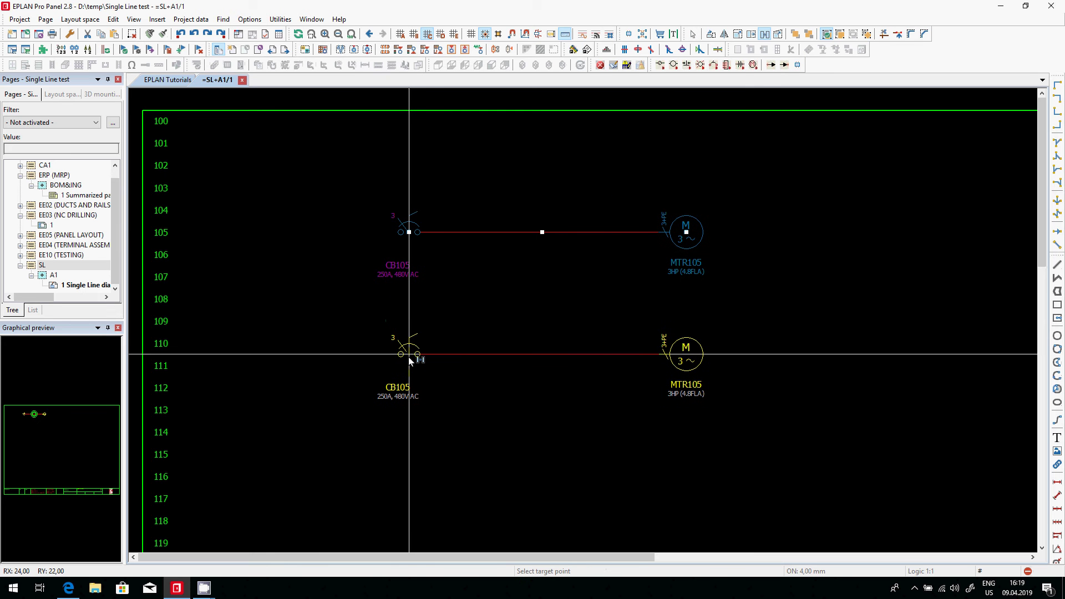
{"action": "left_click", "coordinate": [409, 354]}
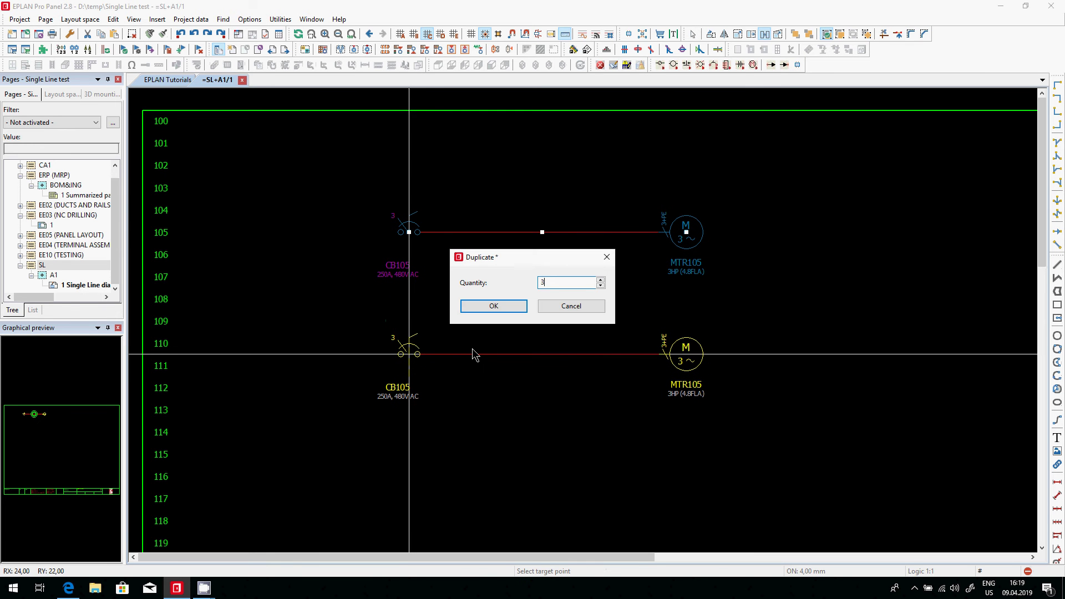
{"action": "type", "text": "3"}
{"action": "key", "text": "Return"}
{"action": "key", "text": "Return"}
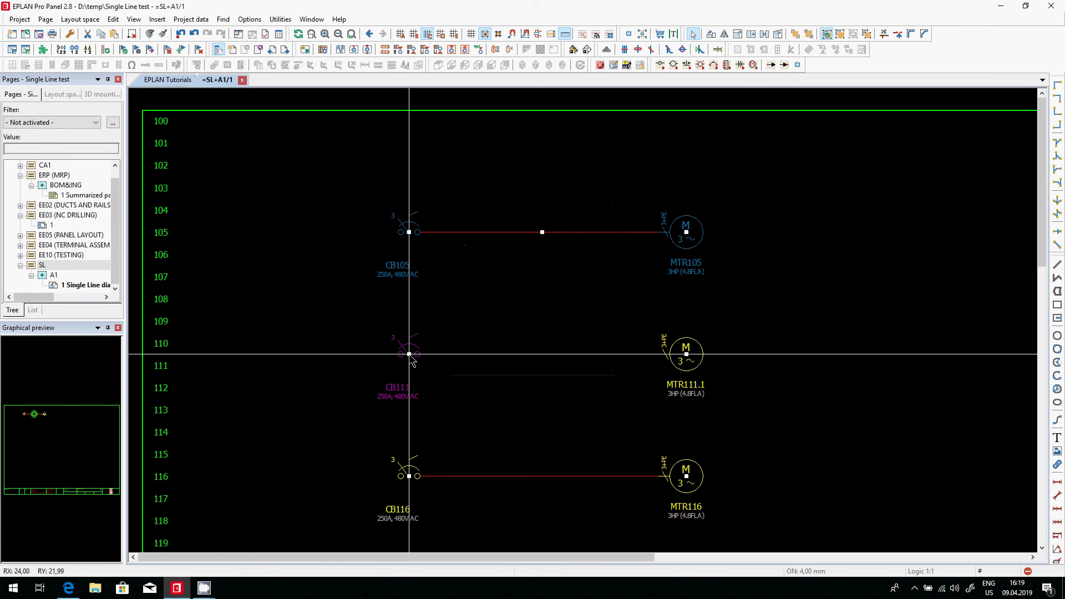
{"action": "scroll", "coordinate": [367, 173], "scroll_direction": "down", "scroll_amount": 2}
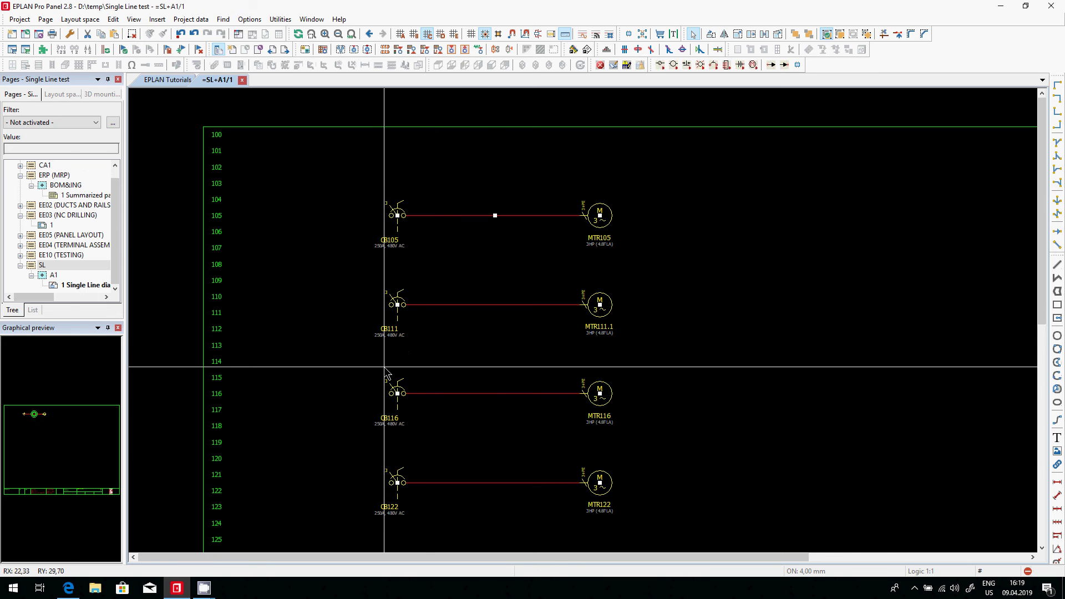
Draw a cable definition across the CB111–MTR111.1 line.
{"action": "left_click", "coordinate": [624, 50]}
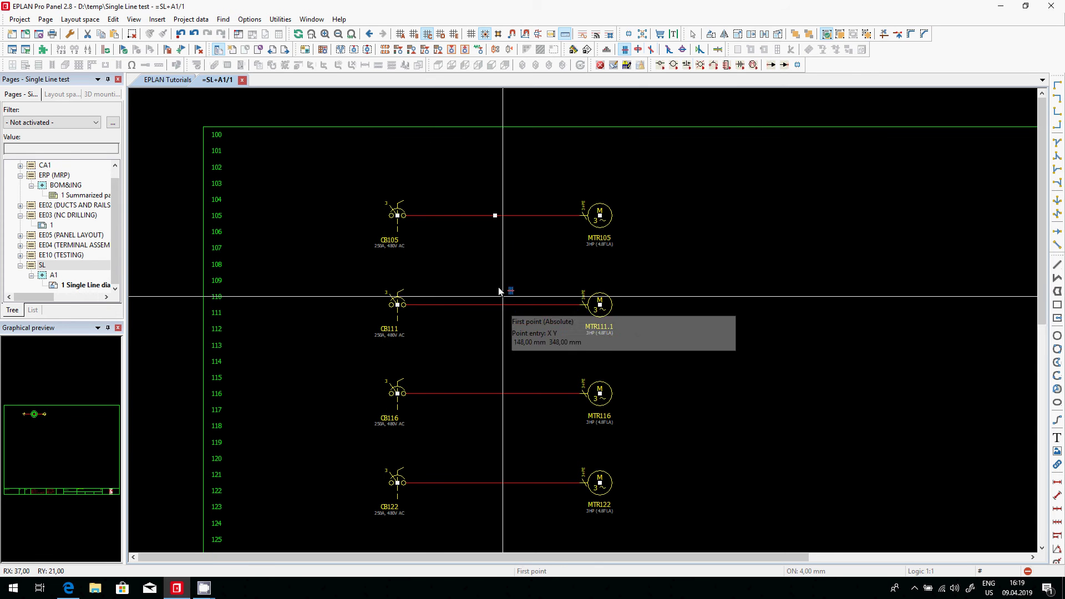
{"action": "left_click", "coordinate": [495, 296]}
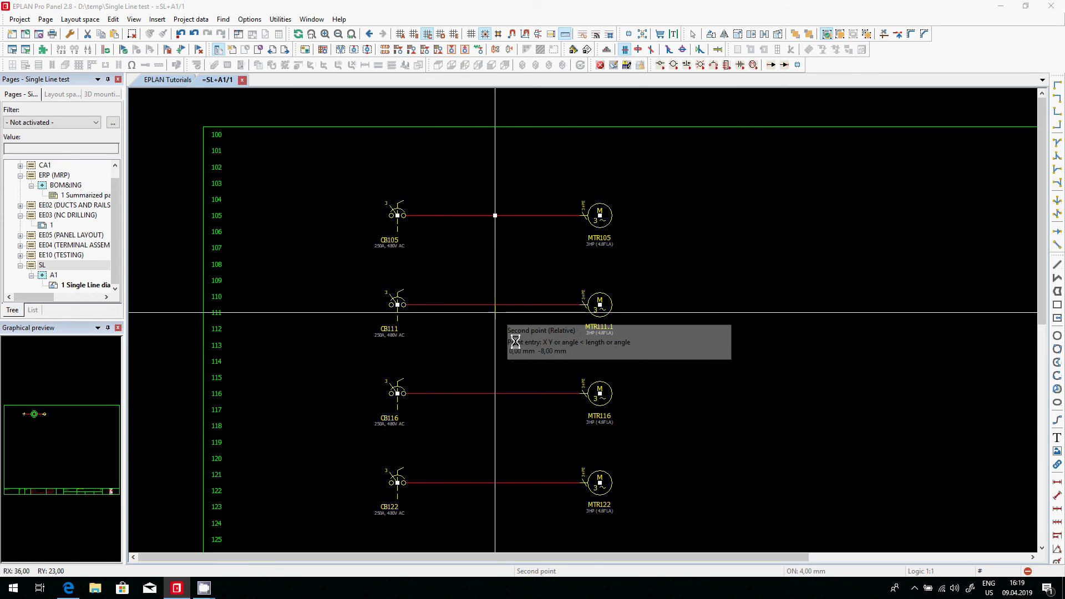
{"action": "left_click", "coordinate": [494, 312]}
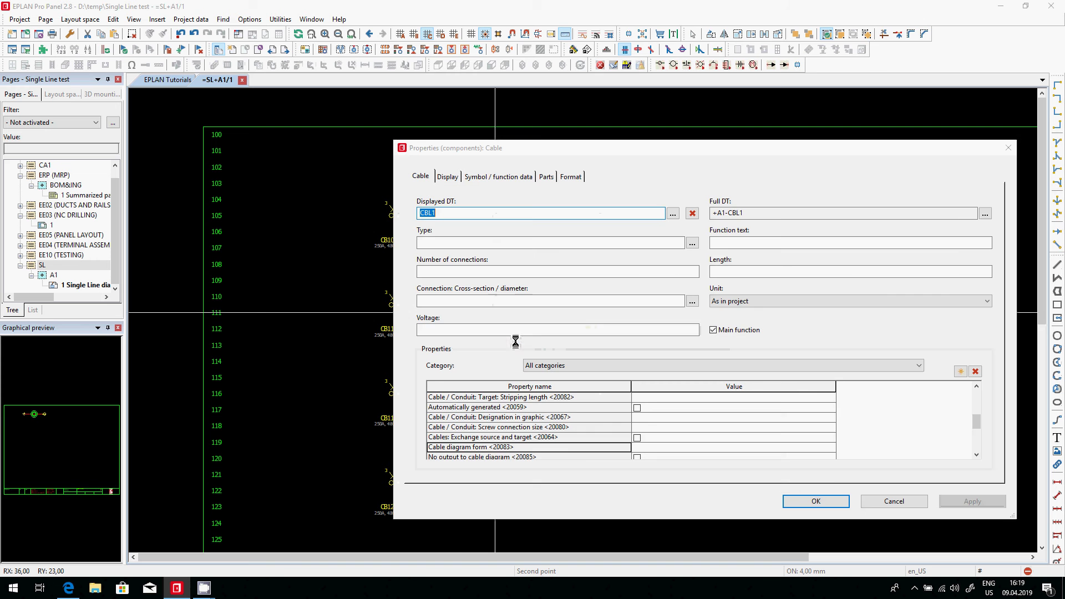
Assign cable part LAPP.00100664 (ÖLFLEX CLASSIC 100 5G1,5) to CBL1.
{"action": "left_click", "coordinate": [550, 176]}
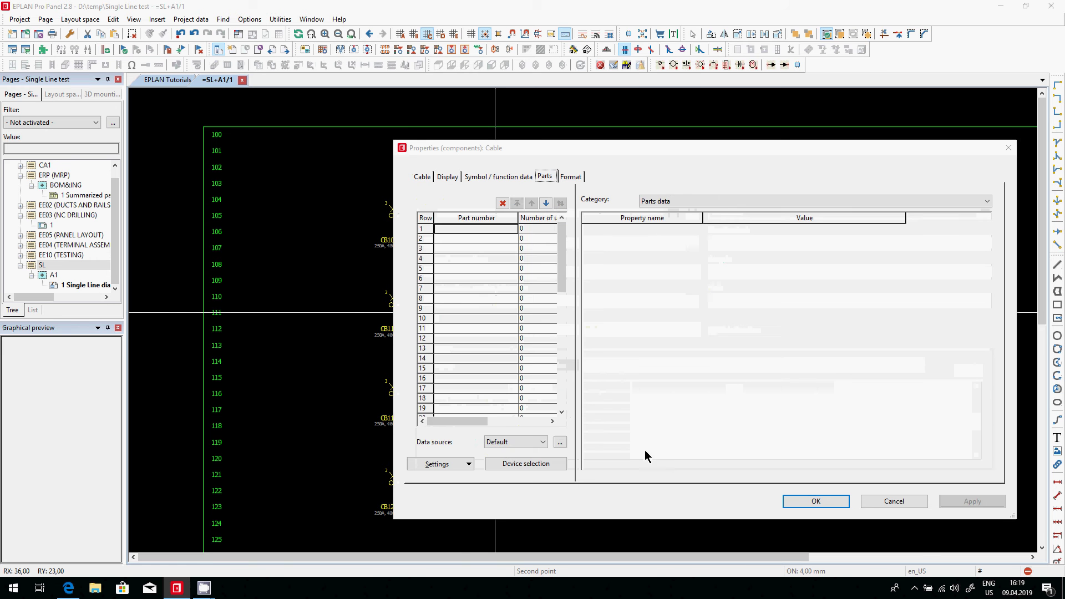
{"action": "left_click", "coordinate": [548, 466]}
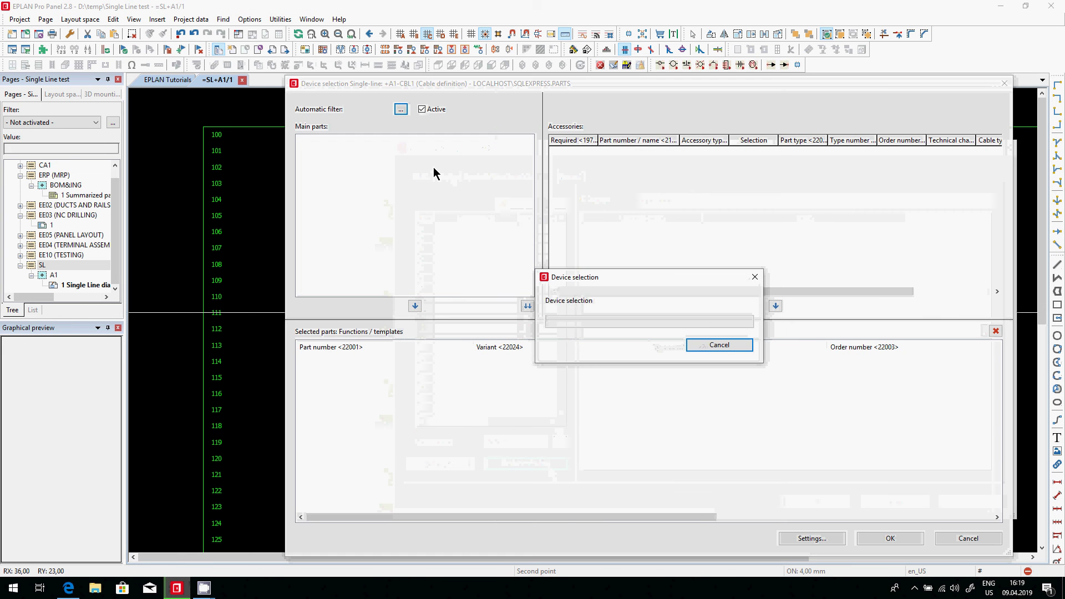
{"action": "scroll", "coordinate": [421, 247], "scroll_direction": "down", "scroll_amount": 15}
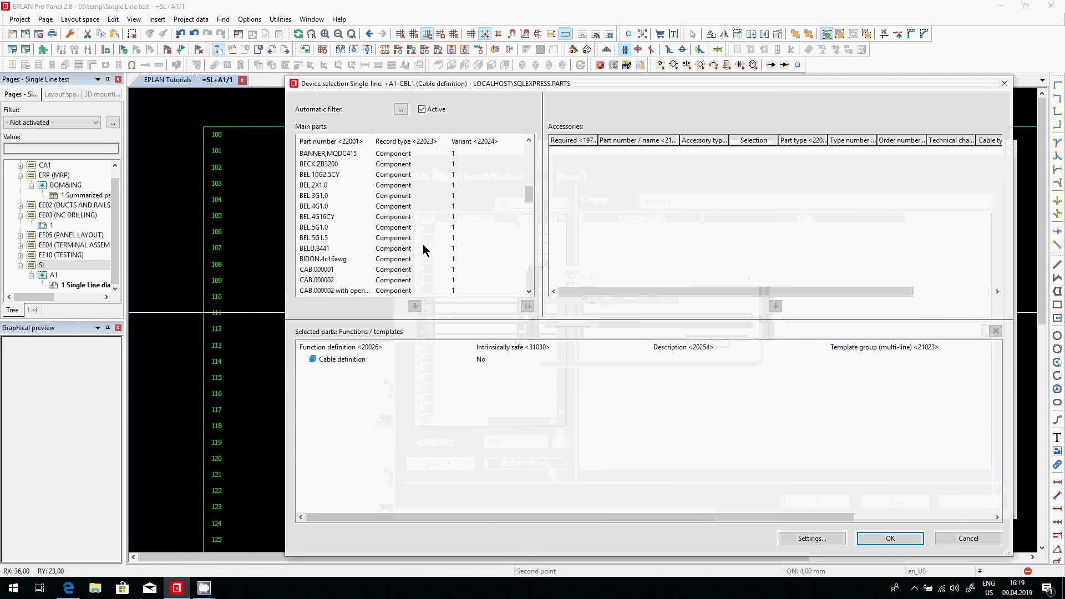
{"action": "left_click", "coordinate": [362, 216]}
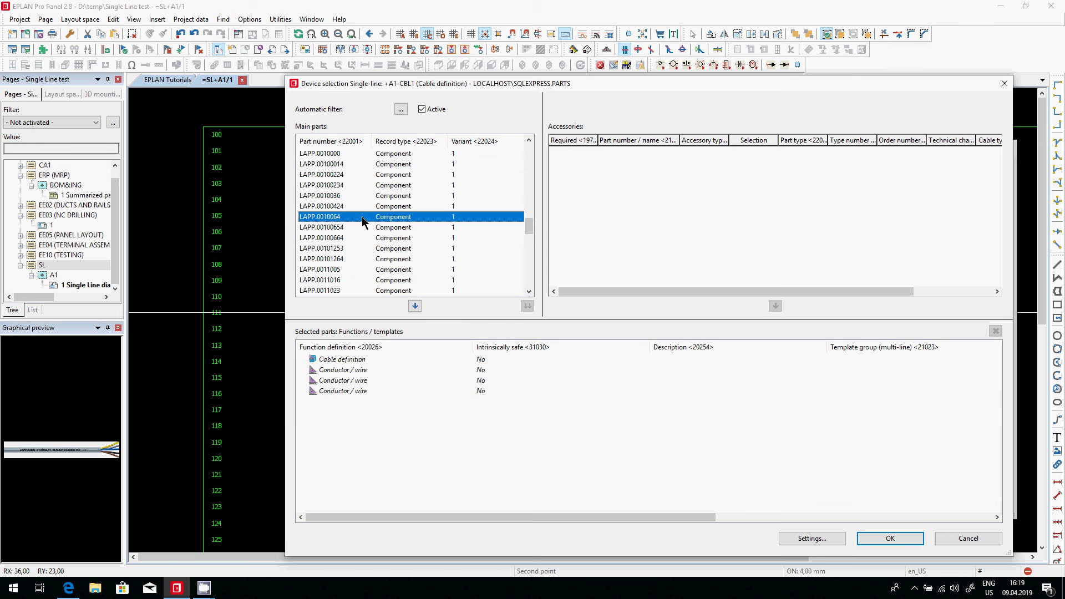
{"action": "left_click", "coordinate": [362, 228]}
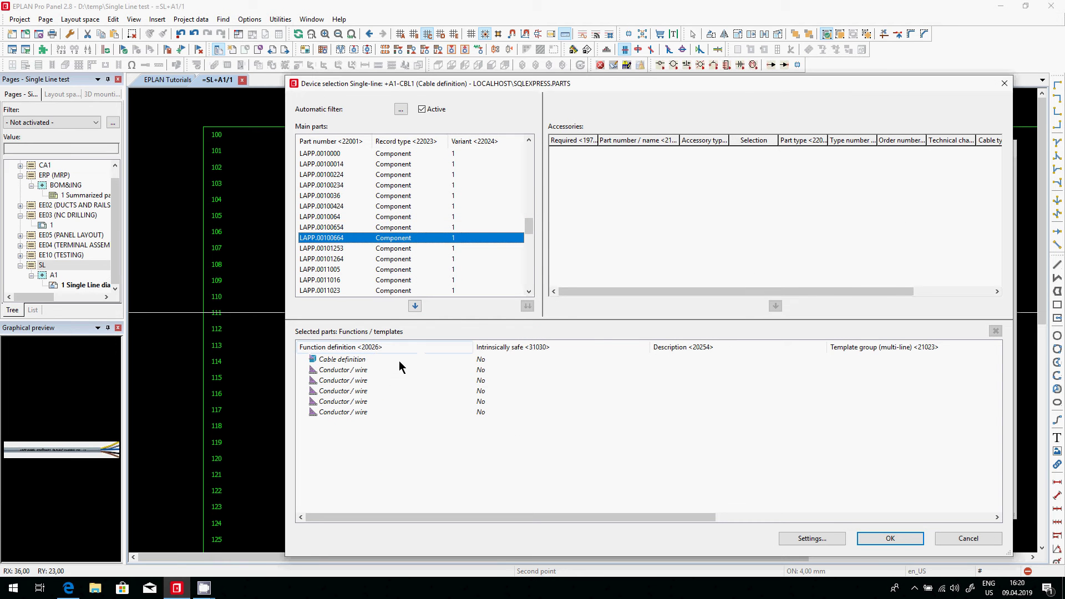
{"action": "left_click", "coordinate": [414, 305]}
{"action": "left_click", "coordinate": [888, 536]}
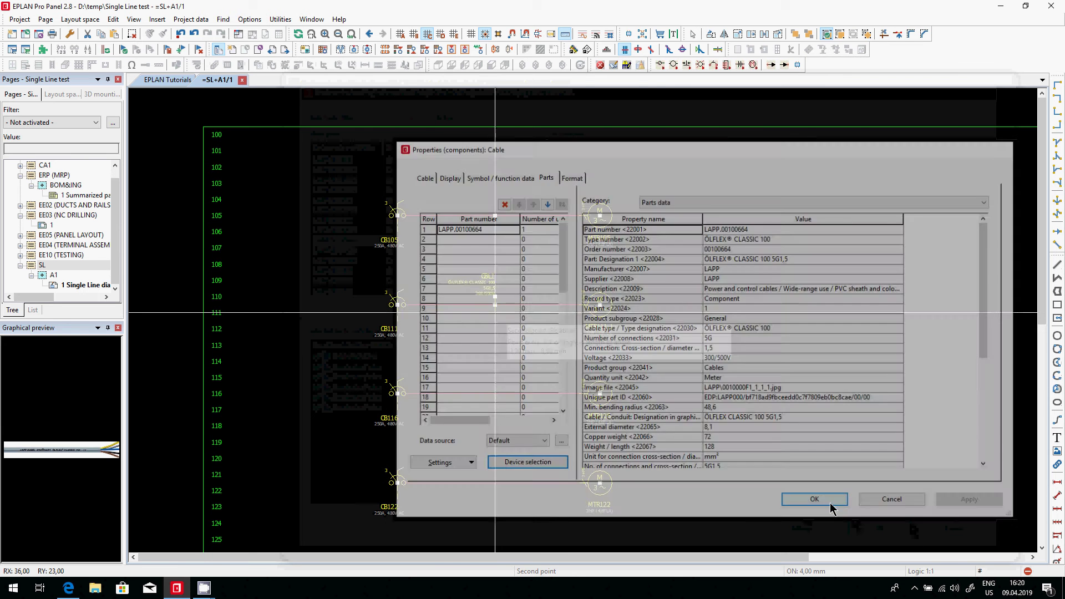
{"action": "left_click", "coordinate": [831, 505]}
{"action": "scroll", "coordinate": [492, 294], "scroll_direction": "up", "scroll_amount": 3}
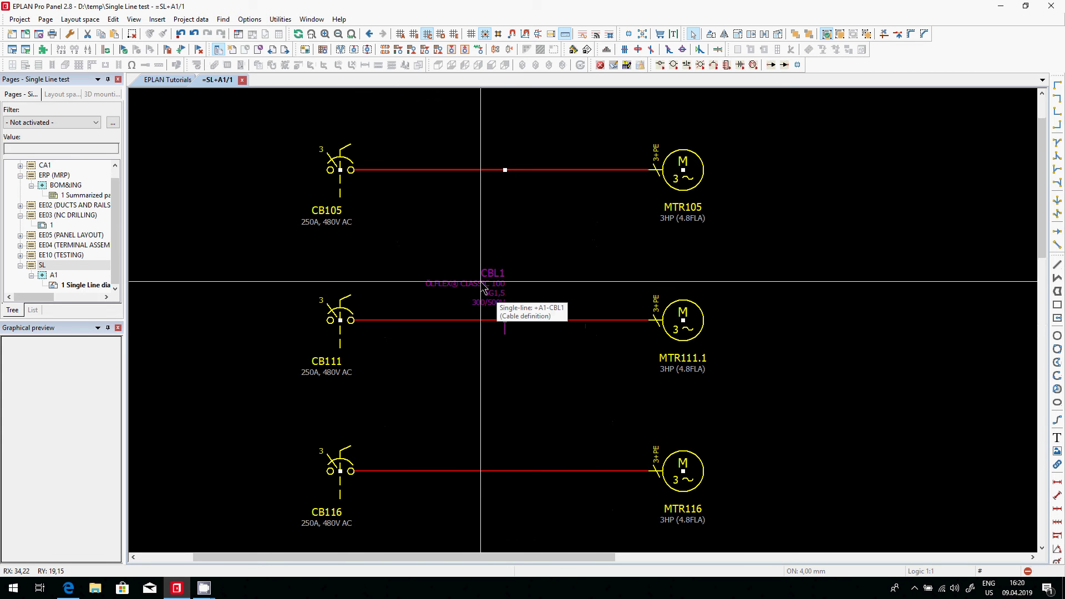
Set the CBL1 connection point's representation type to Single-line.
{"action": "double_click", "coordinate": [504, 320]}
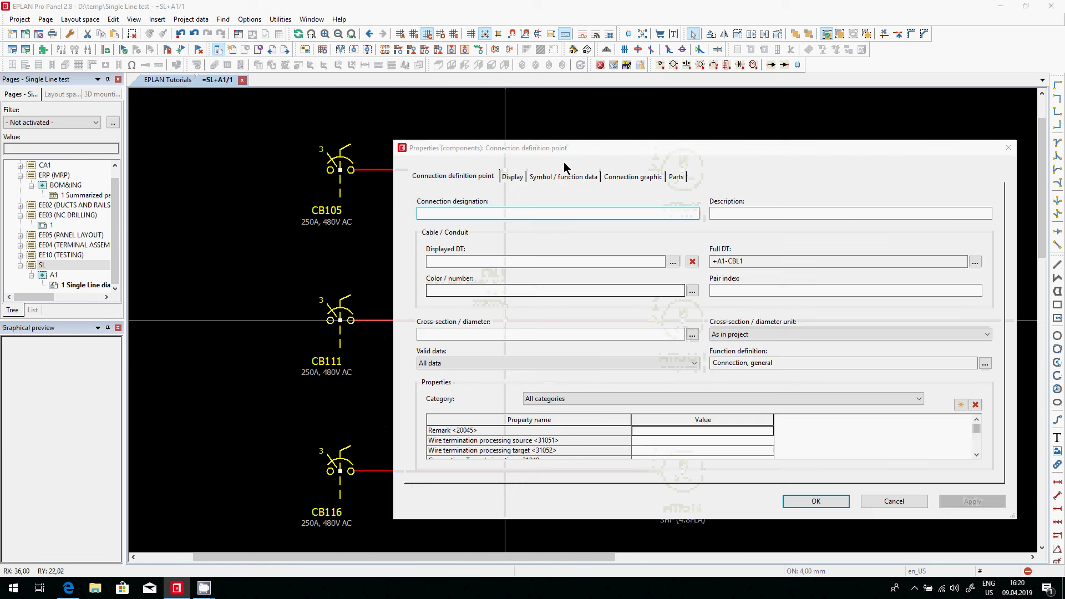
{"action": "left_click", "coordinate": [591, 177]}
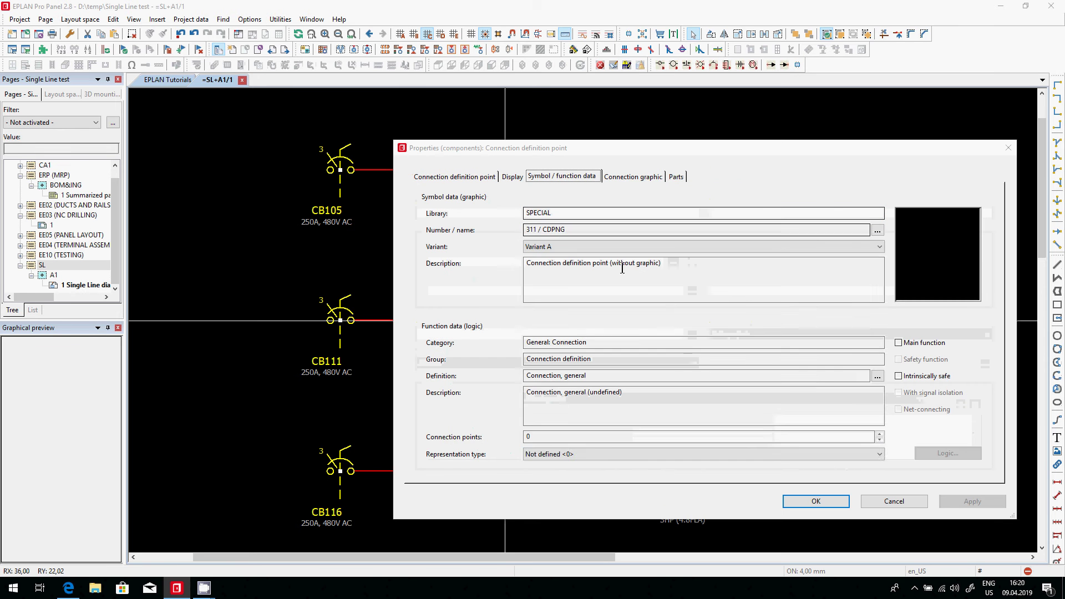
{"action": "left_click", "coordinate": [541, 453]}
{"action": "left_click", "coordinate": [555, 472]}
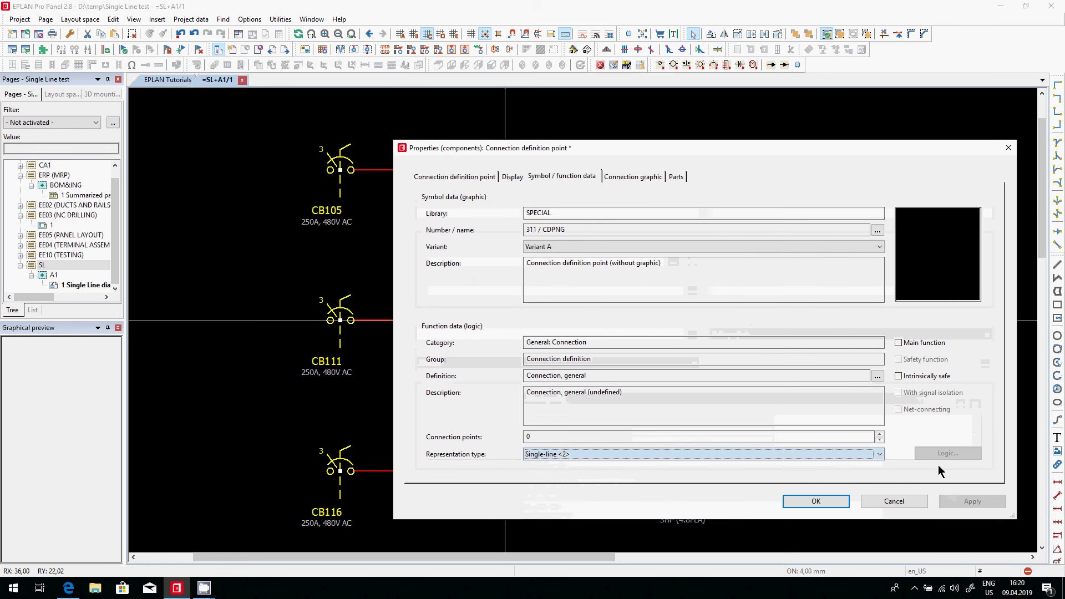
{"action": "left_click", "coordinate": [959, 498]}
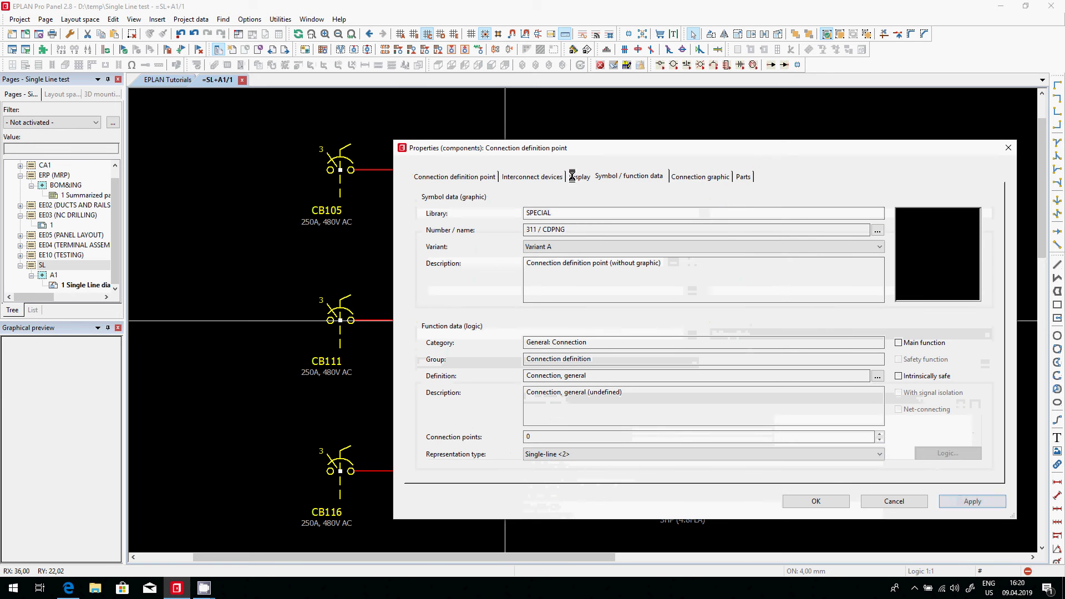
Generate cable connections from CB111 terminals 2, 4, 6 to MTR111.1 U1, V1, W1.
{"action": "left_click", "coordinate": [536, 177]}
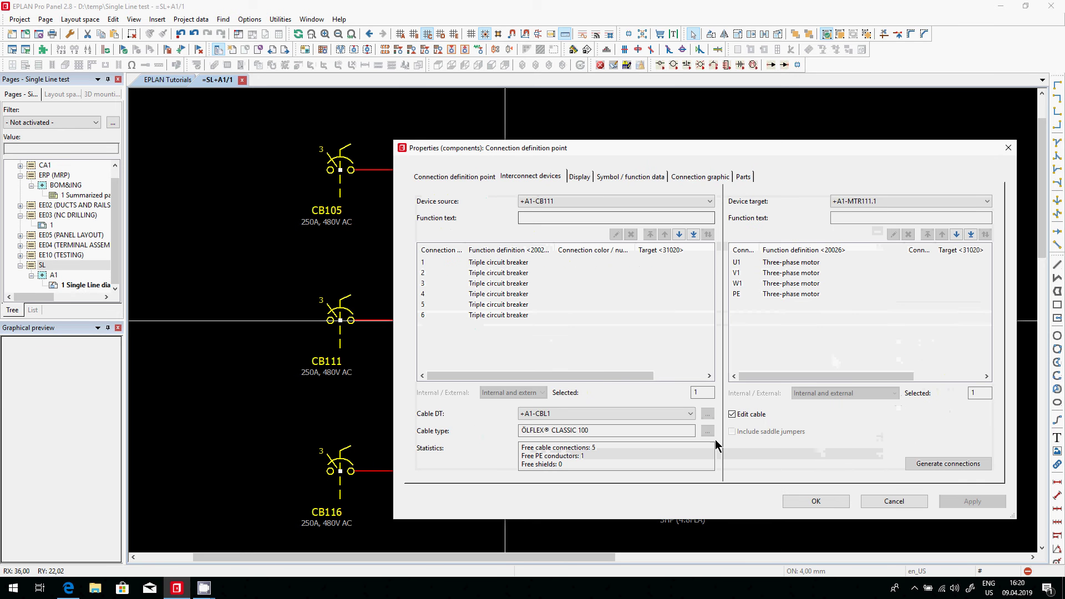
{"action": "left_click", "coordinate": [513, 265]}
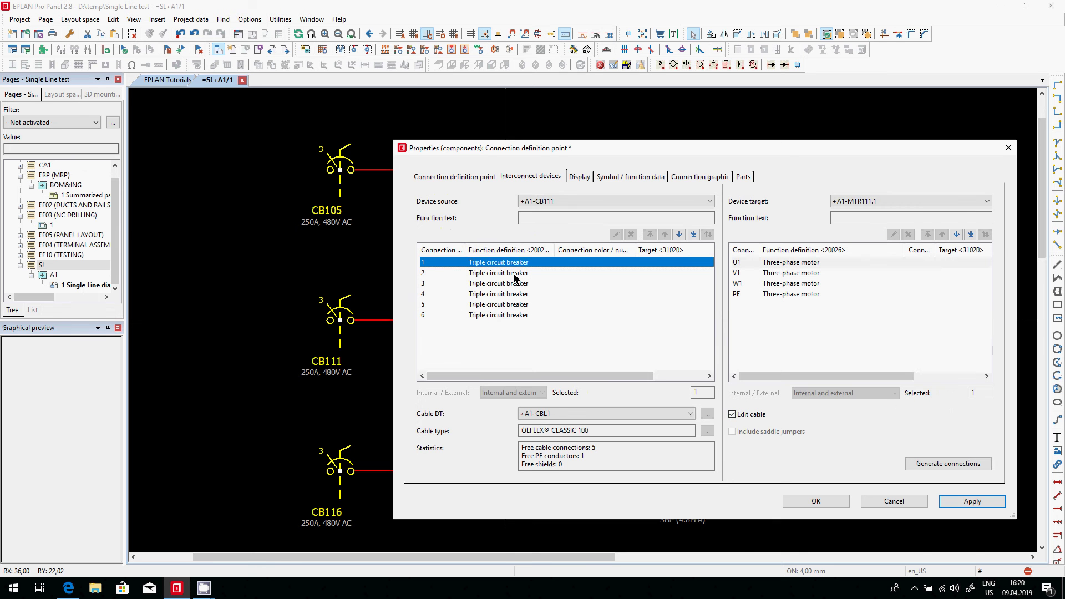
{"action": "left_click", "coordinate": [510, 273]}
{"action": "left_click", "coordinate": [506, 295], "text": "ctrl"}
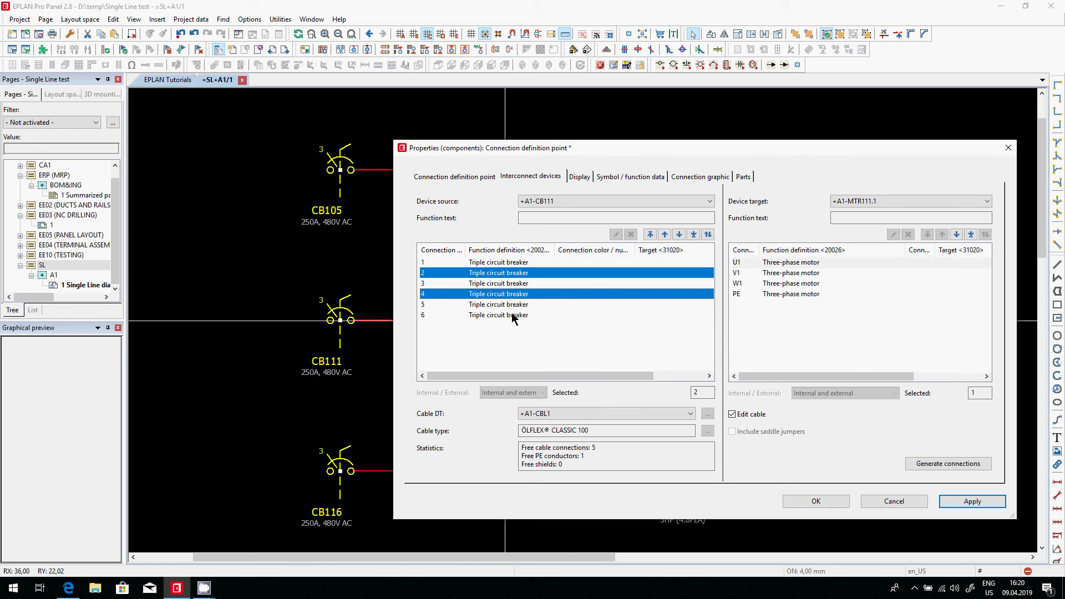
{"action": "left_click", "coordinate": [509, 315], "text": "ctrl"}
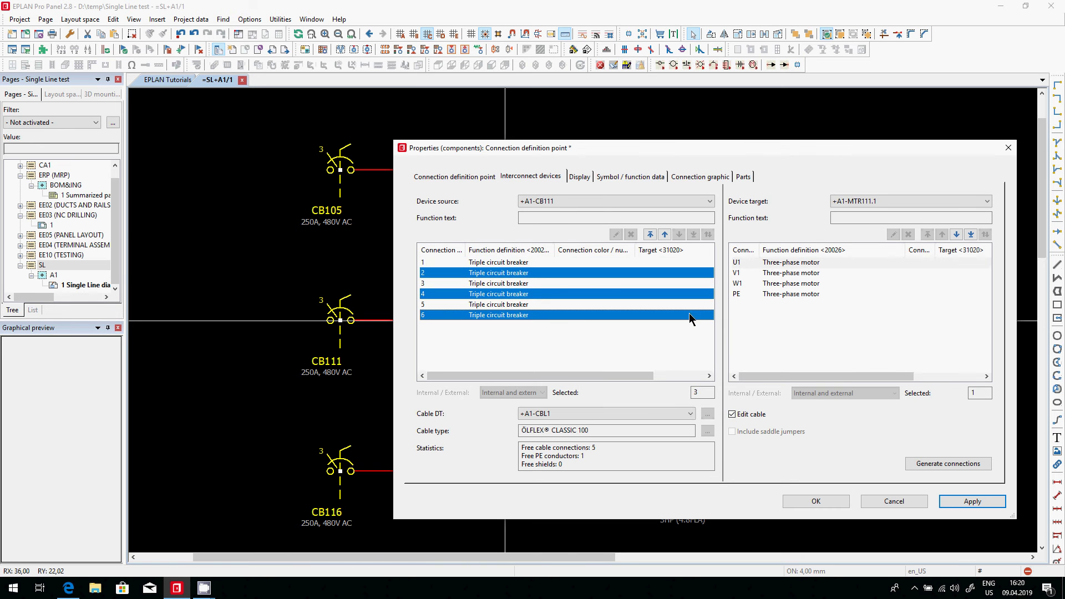
{"action": "left_click", "coordinate": [750, 263], "text": "ctrl"}
{"action": "left_click", "coordinate": [747, 274], "text": "ctrl"}
{"action": "left_click", "coordinate": [759, 283], "text": "ctrl"}
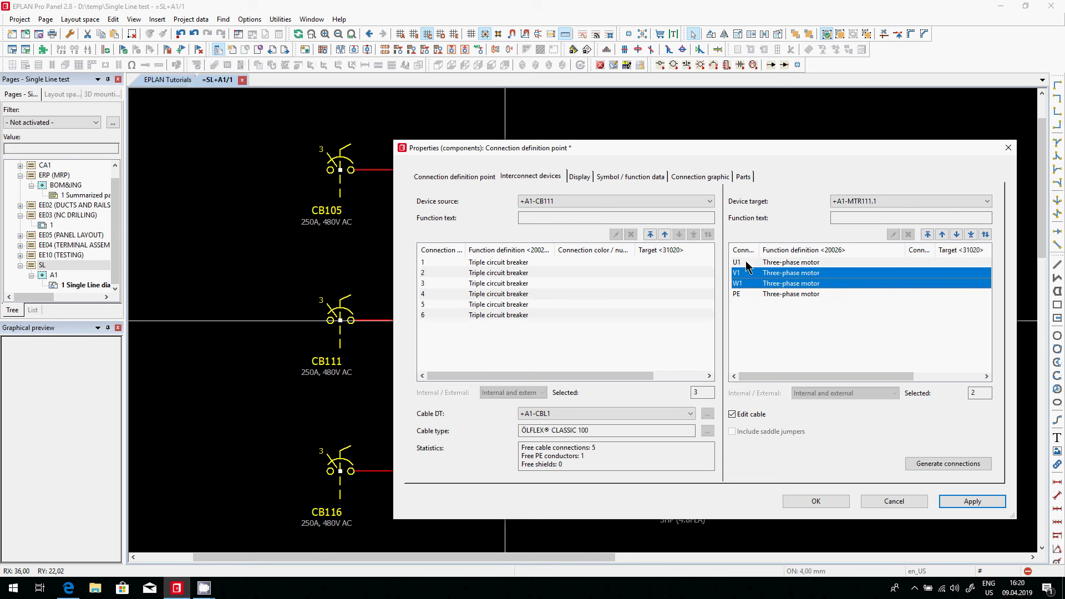
{"action": "left_click", "coordinate": [750, 262], "text": "ctrl"}
{"action": "left_click", "coordinate": [914, 466]}
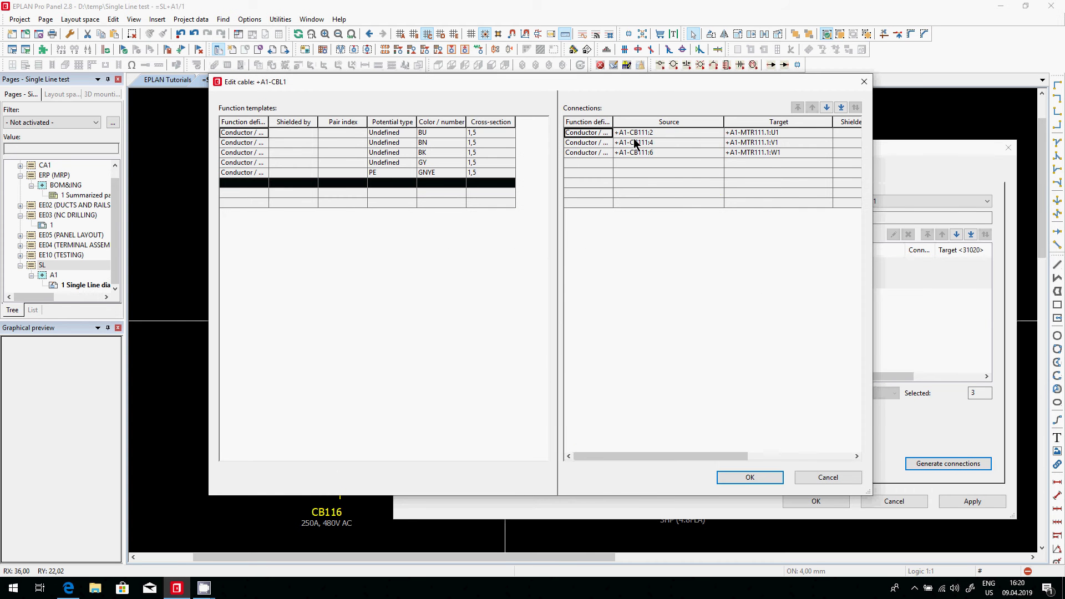
Shift the three connections onto the BN, BK and GY conductors and confirm.
{"action": "left_click_drag", "start_coordinate": [604, 136], "coordinate": [606, 153]}
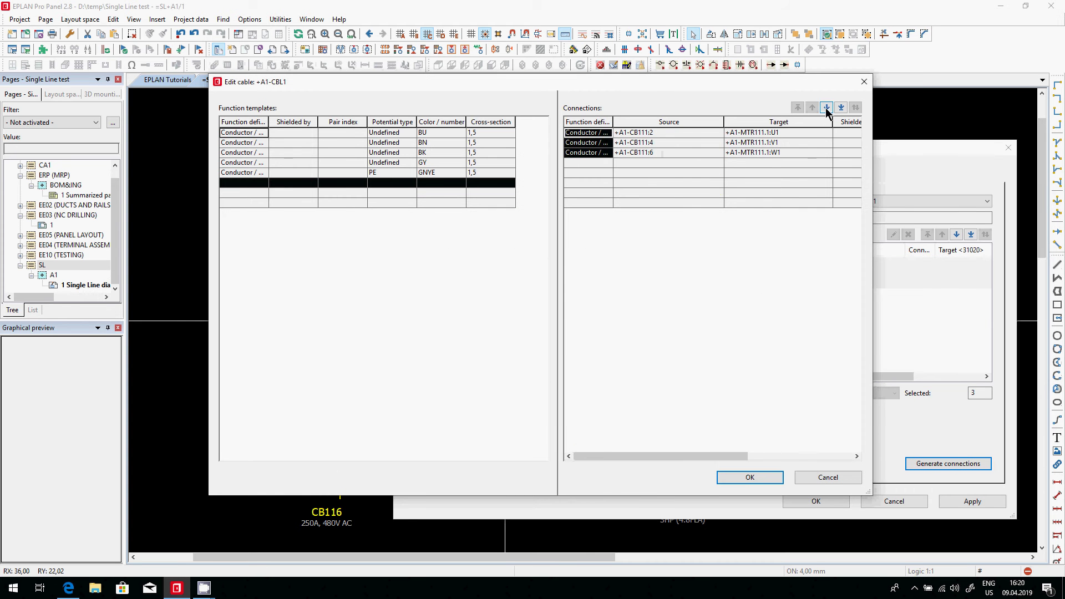
{"action": "left_click", "coordinate": [826, 107]}
{"action": "mouse_move", "coordinate": [430, 143]}
{"action": "left_mouse_down"}
{"action": "mouse_move", "coordinate": [432, 168]}
{"action": "mouse_move", "coordinate": [435, 148]}
{"action": "mouse_move", "coordinate": [429, 155]}
{"action": "left_mouse_up"}
{"action": "left_click", "coordinate": [436, 163]}
{"action": "left_click_drag", "start_coordinate": [661, 159], "coordinate": [791, 123]}
{"action": "left_click", "coordinate": [811, 108]}
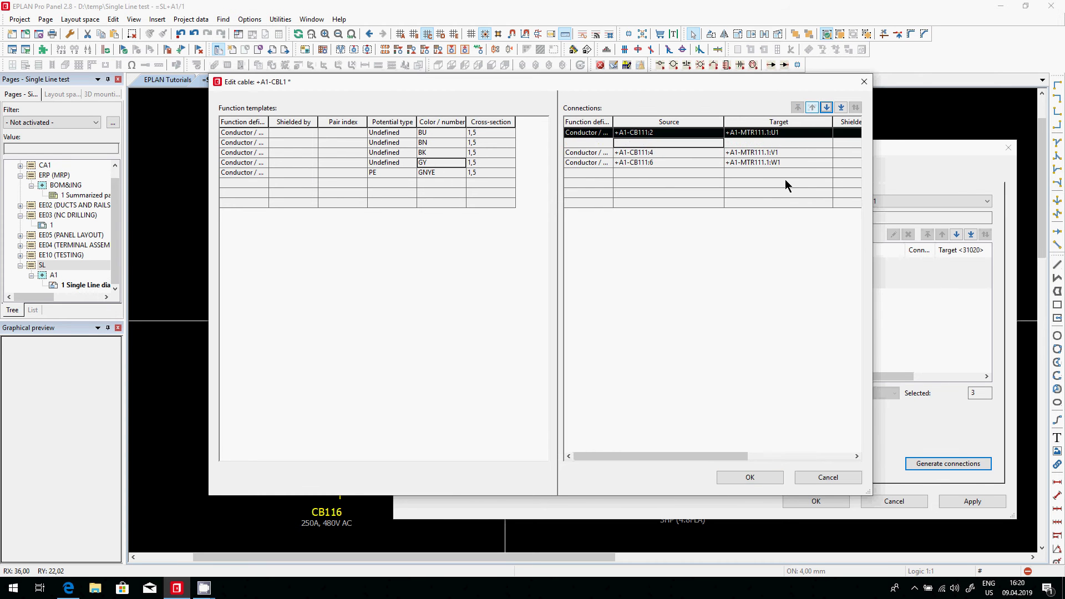
{"action": "left_click", "coordinate": [826, 109]}
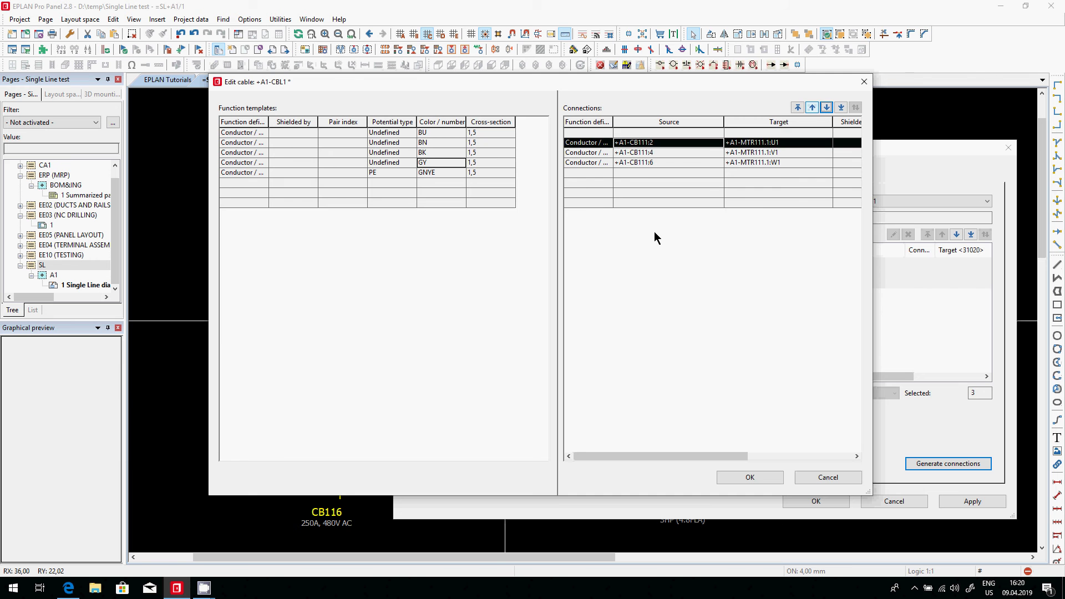
{"action": "left_click", "coordinate": [750, 477]}
Confirm the cable CBL1 properties and return to the drawing.
{"action": "left_click", "coordinate": [816, 500]}
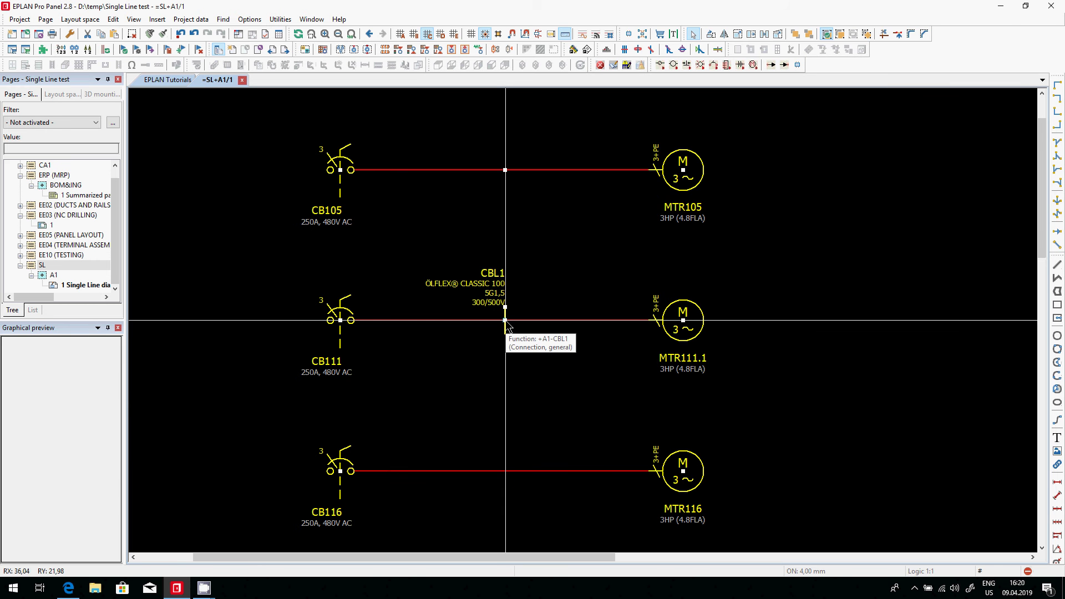
{"action": "scroll", "coordinate": [421, 523], "scroll_direction": "down", "scroll_amount": 1}
{"action": "scroll", "coordinate": [419, 527], "scroll_direction": "up", "scroll_amount": 2}
{"action": "scroll", "coordinate": [420, 527], "scroll_direction": "down", "scroll_amount": 2}
{"action": "scroll", "coordinate": [459, 447], "scroll_direction": "up", "scroll_amount": 1}
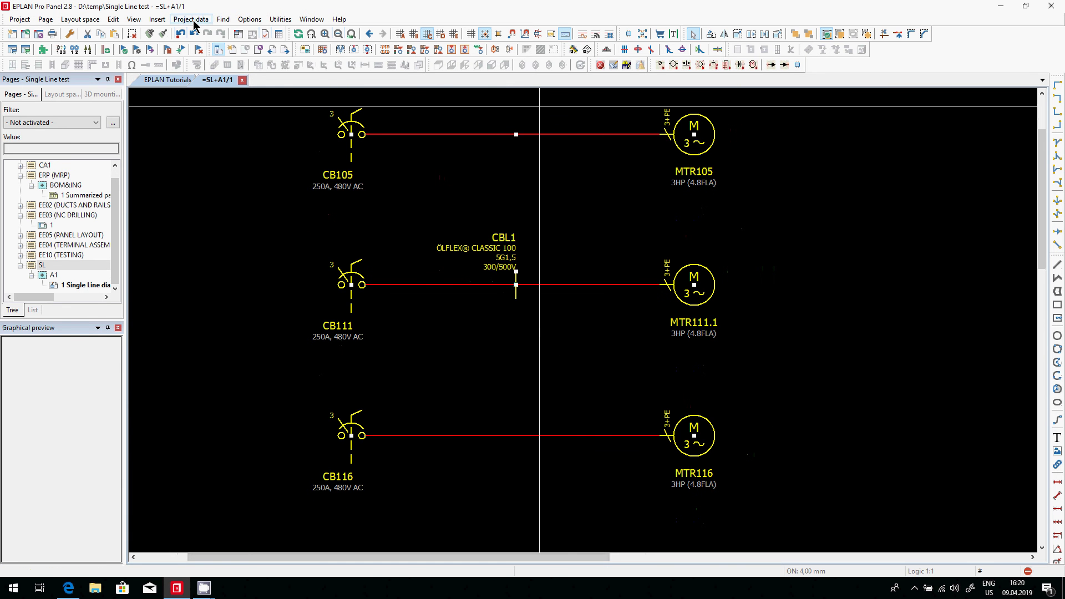
Insert a terminal symbol on the CB116 line, keeping the name TB1.
{"action": "right_click", "coordinate": [240, 217]}
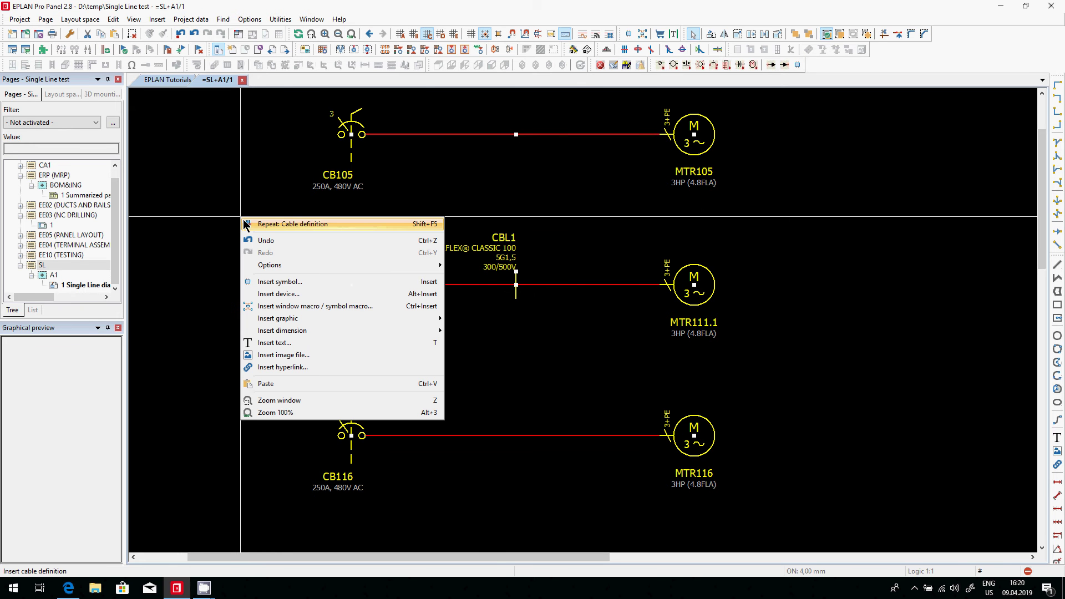
{"action": "left_click", "coordinate": [304, 282]}
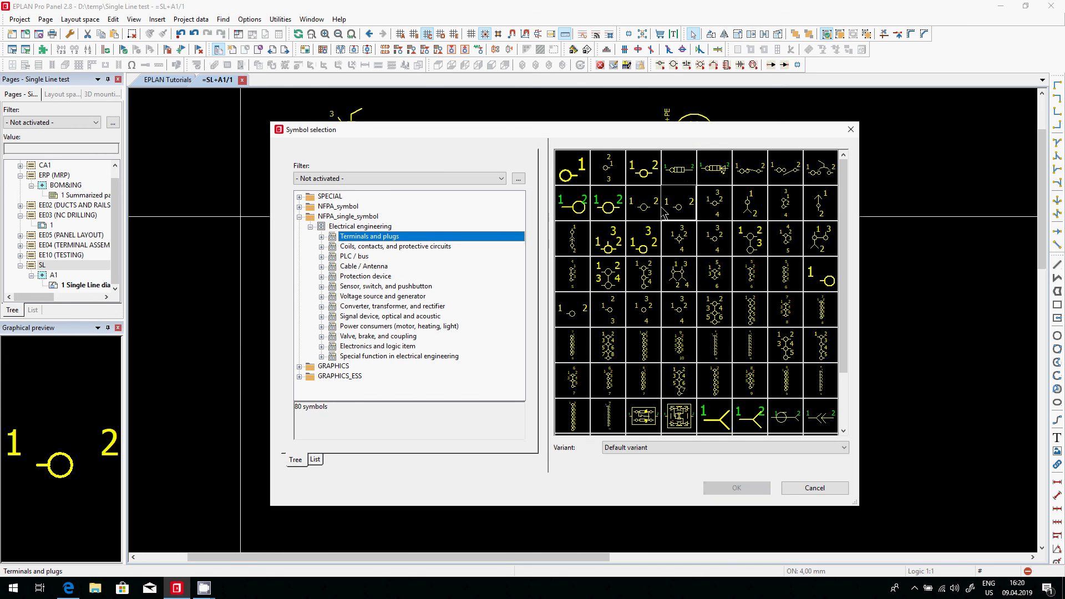
{"action": "left_click", "coordinate": [678, 204]}
{"action": "left_click", "coordinate": [737, 487]}
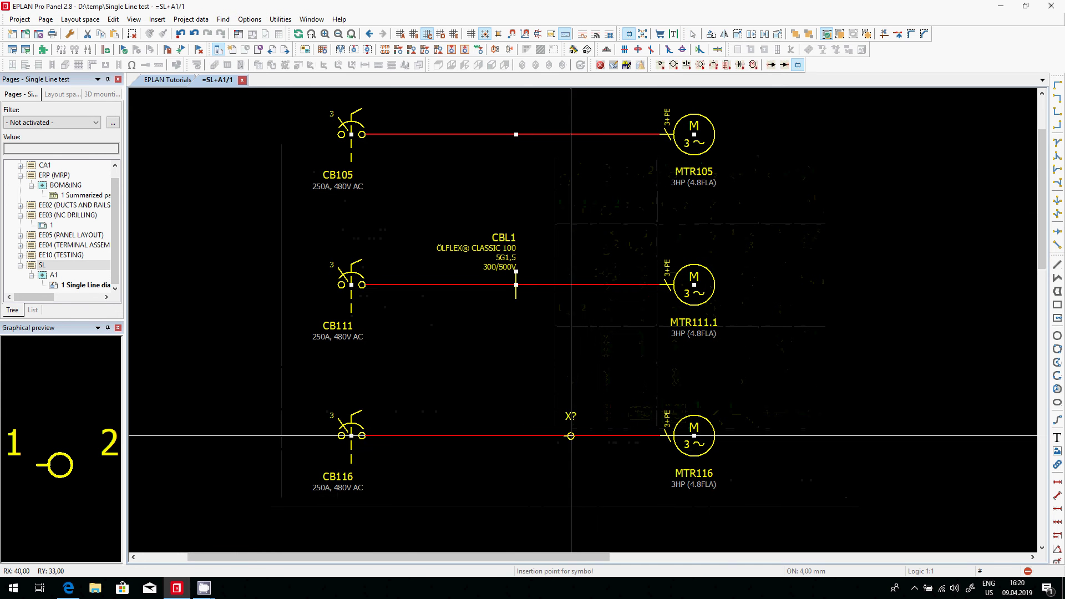
{"action": "left_click", "coordinate": [557, 436]}
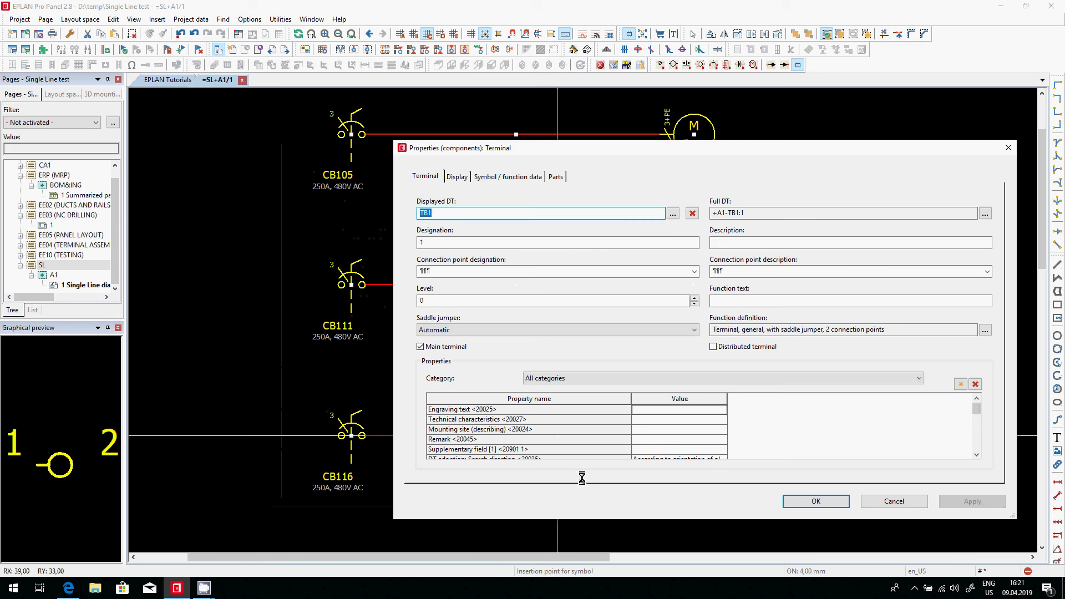
{"action": "left_click", "coordinate": [815, 502]}
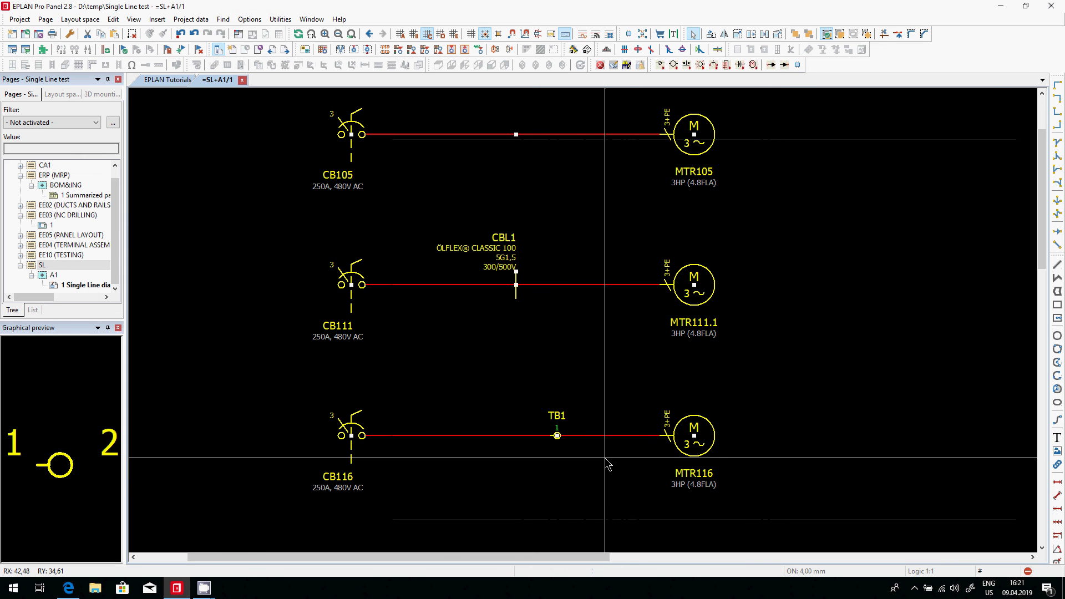
From the terminal strips navigator, start generating new terminals on strip TB1, entering 1.
{"action": "left_click", "coordinate": [193, 20]}
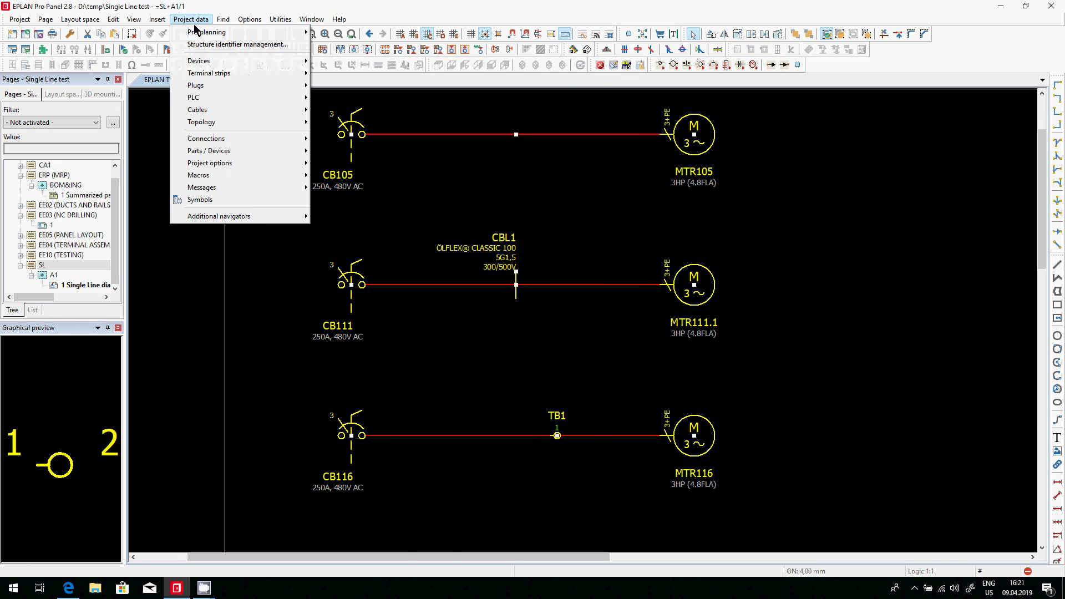
{"action": "mouse_move", "coordinate": [219, 73]}
{"action": "left_click", "coordinate": [333, 74]}
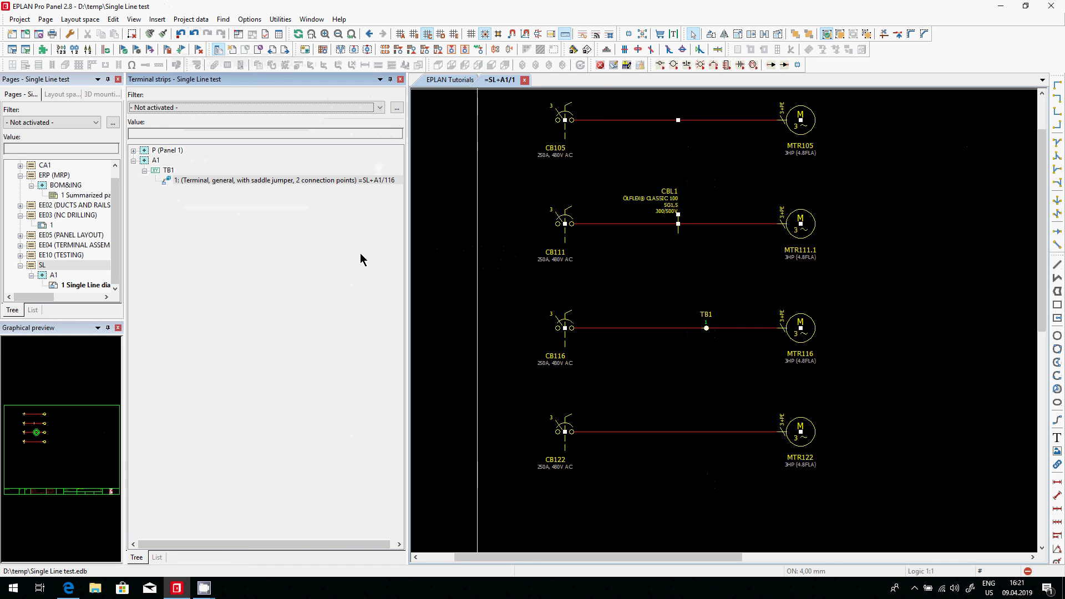
{"action": "right_click", "coordinate": [183, 170]}
{"action": "left_click", "coordinate": [236, 201]}
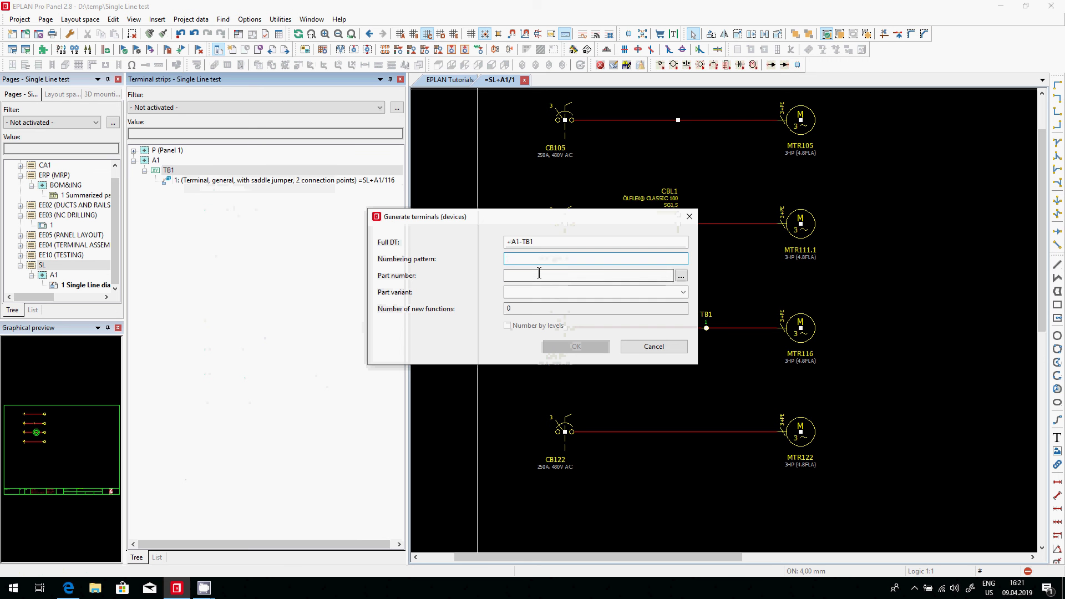
{"action": "type", "text": "1-20"}
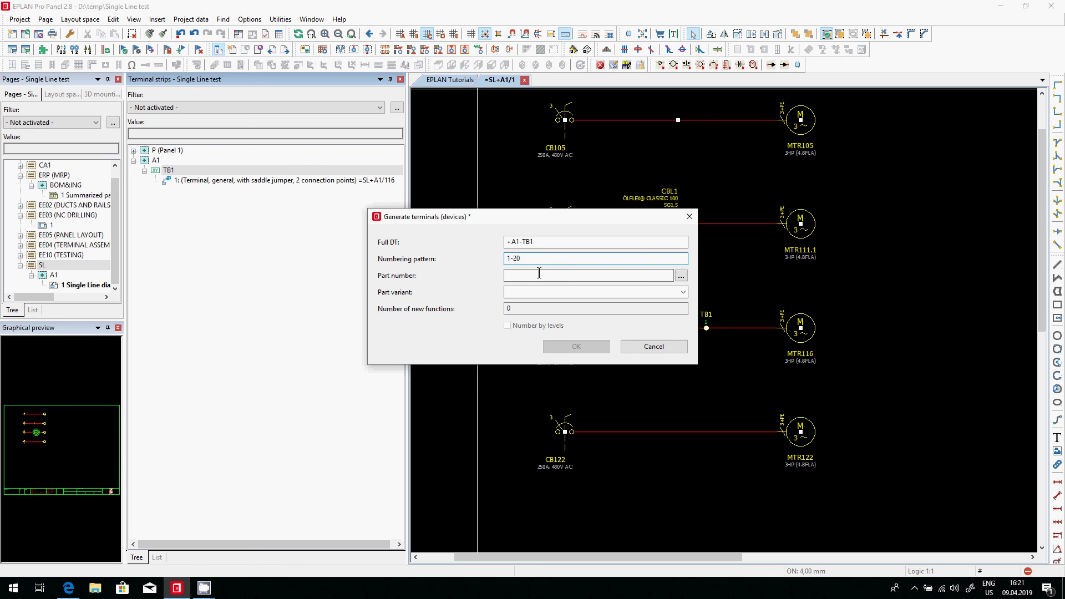
Browse parts filtered by 'st', previewing PXC.0708713, PXC.0707866 and PXC.0709534.
{"action": "left_click", "coordinate": [681, 276]}
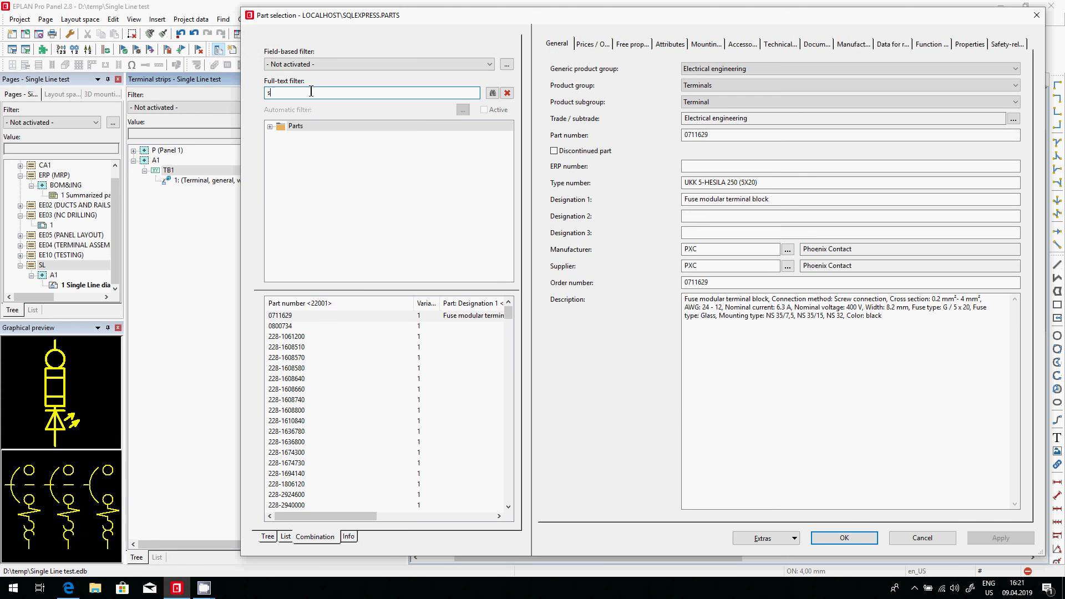
{"action": "left_click", "coordinate": [493, 93]}
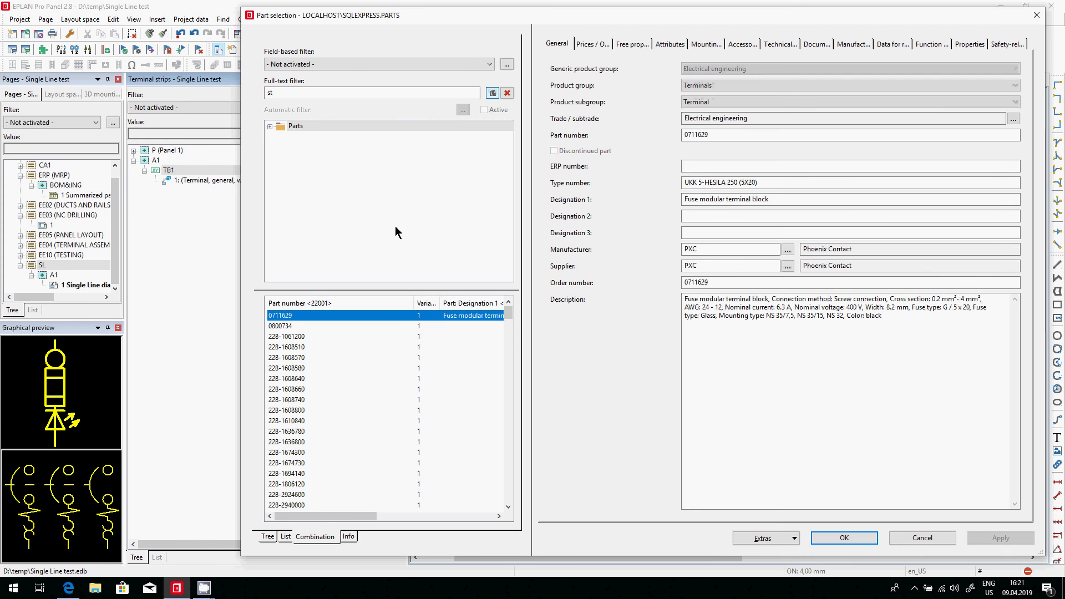
{"action": "left_click_drag", "start_coordinate": [510, 322], "coordinate": [517, 354]}
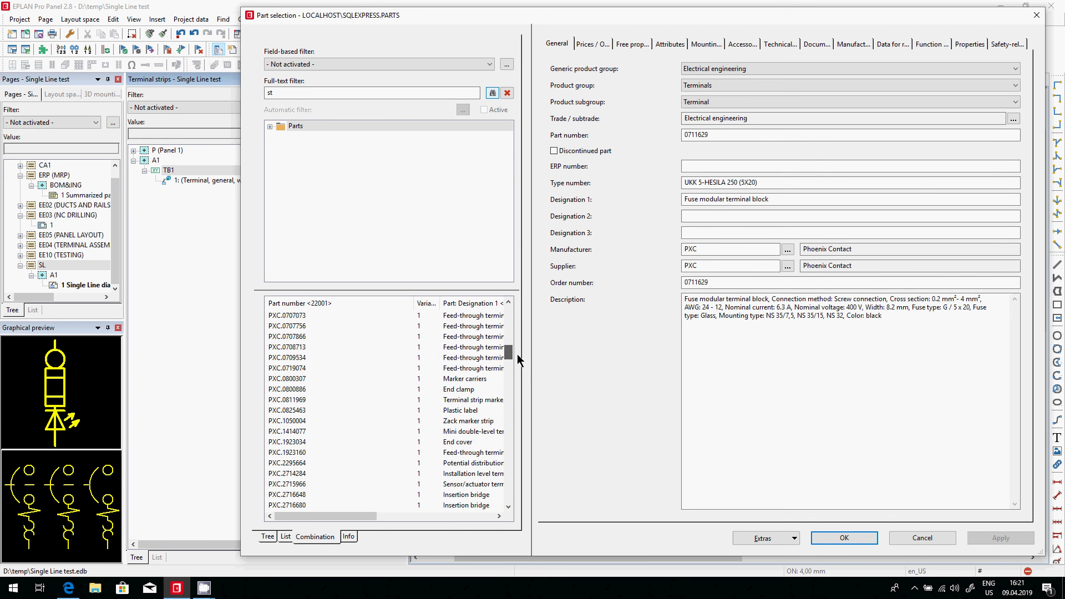
{"action": "left_click", "coordinate": [472, 348]}
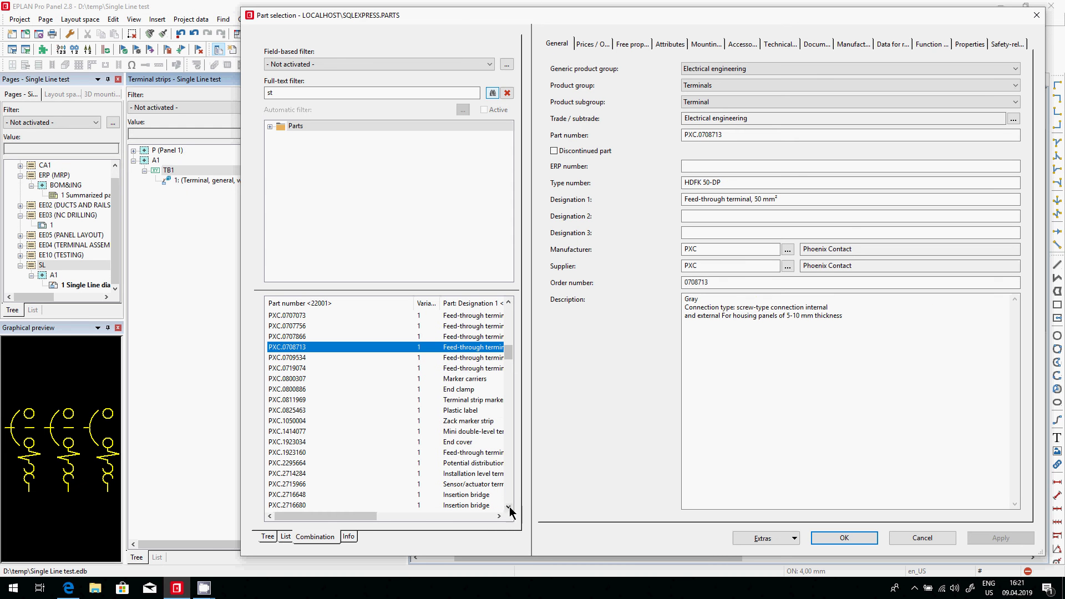
{"action": "left_click", "coordinate": [479, 337]}
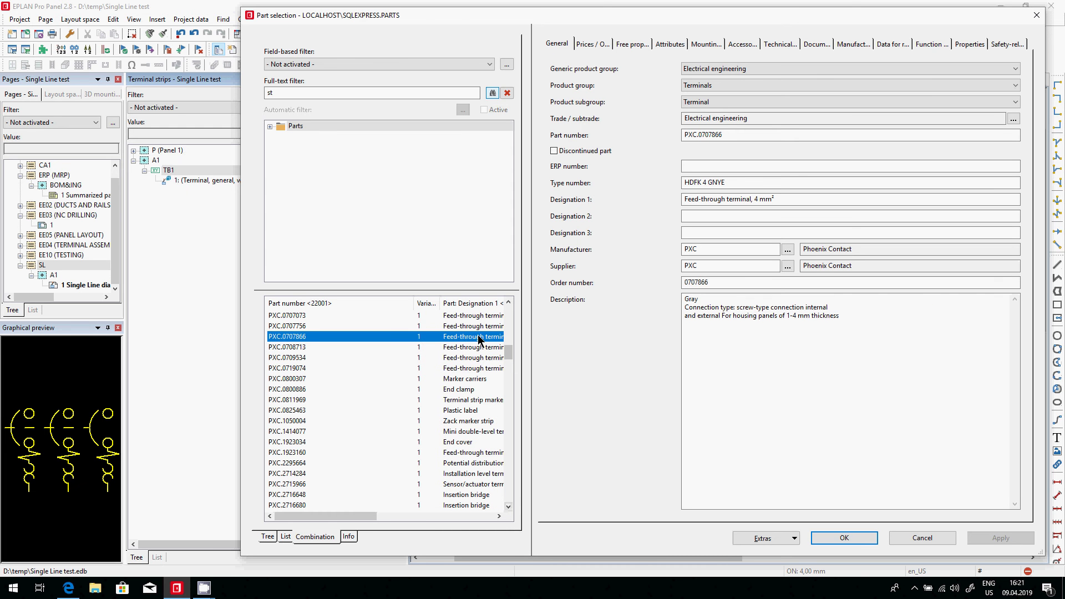
{"action": "key", "text": "Up"}
{"action": "key", "text": "Up"}
{"action": "key", "text": "Up"}
{"action": "key", "text": "Up"}
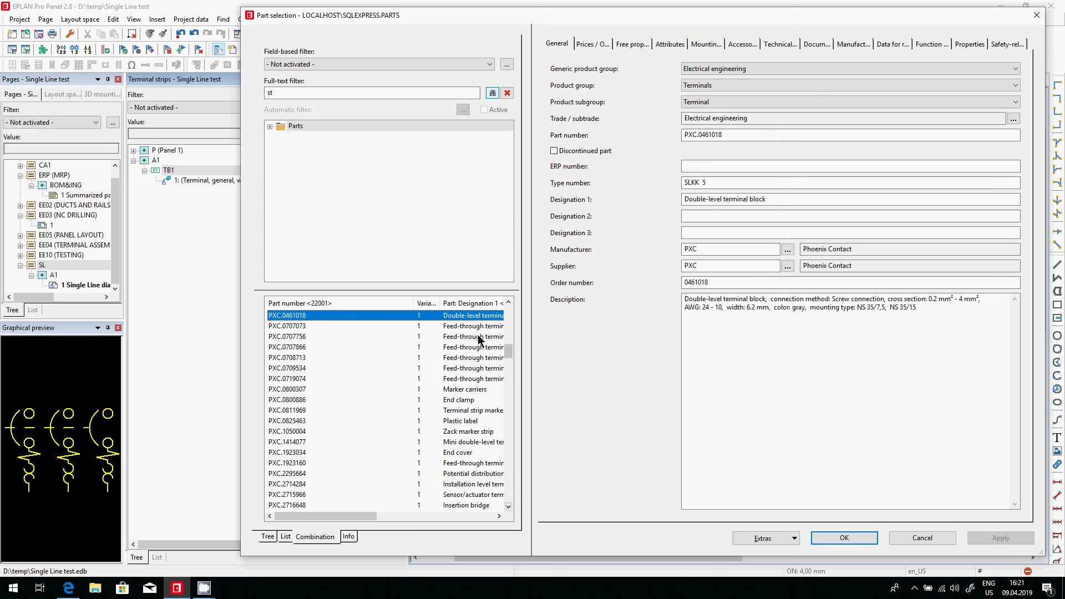
{"action": "key", "text": "Up"}
{"action": "key", "text": "Up"}
{"action": "key", "text": "Up"}
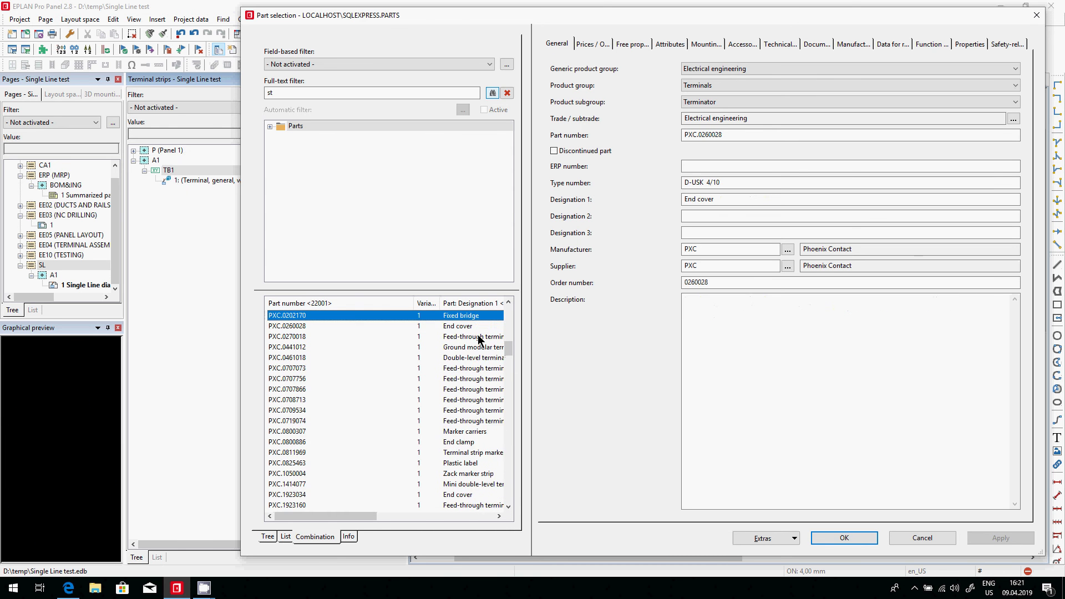
{"action": "key", "text": "Up"}
{"action": "key", "text": "Up"}
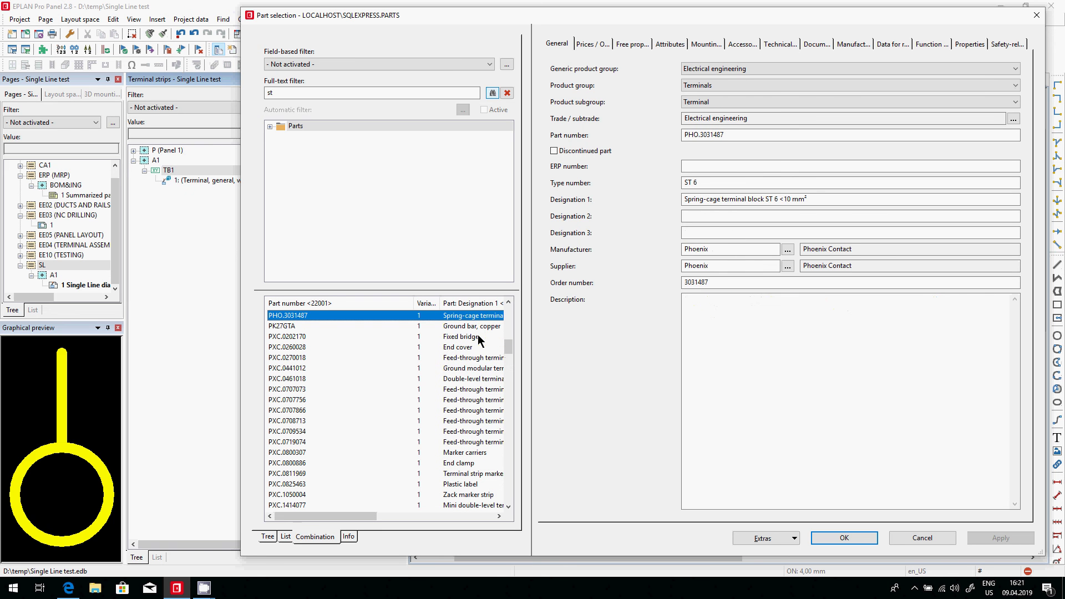
{"action": "left_click", "coordinate": [435, 432]}
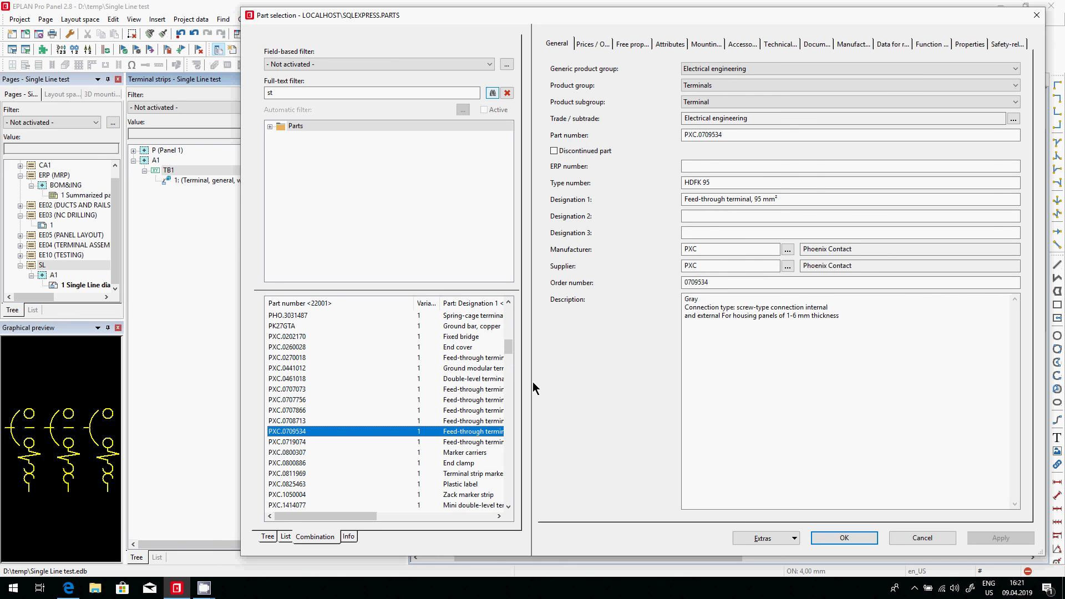
Narrow the part filter to 'st 4' and preview PXC.2715966 and PXC.0708713.
{"action": "left_click", "coordinate": [300, 94]}
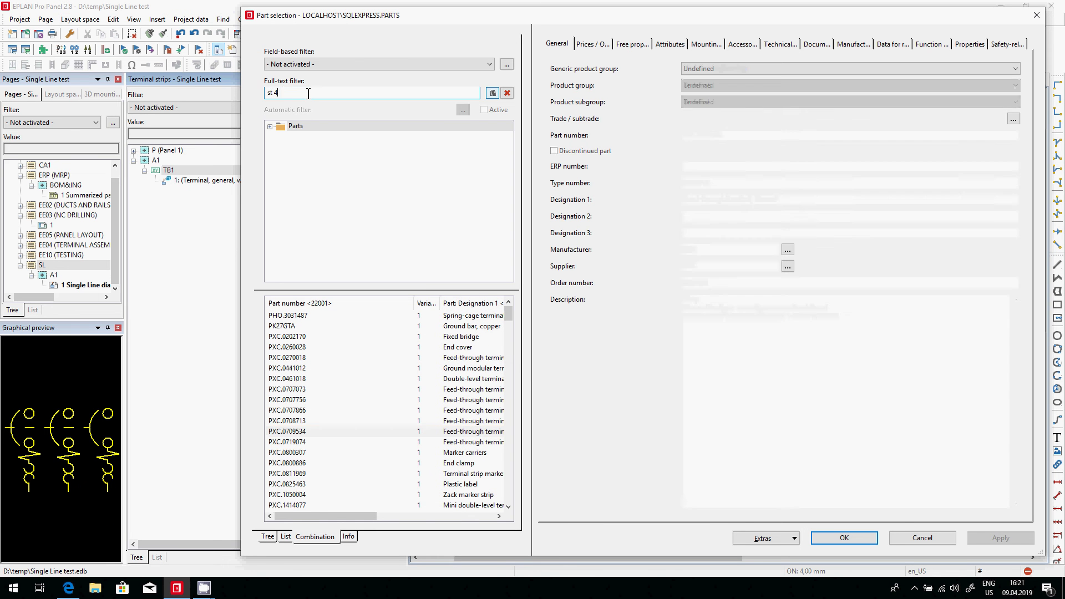
{"action": "type", "text": "4"}
{"action": "key", "text": "Return"}
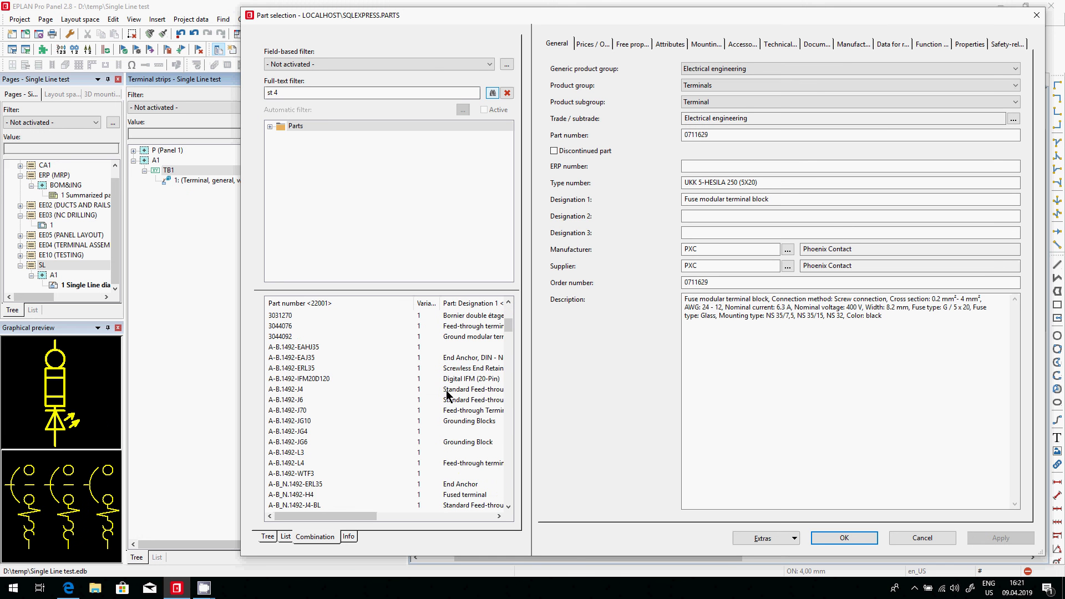
{"action": "scroll", "coordinate": [449, 381], "scroll_direction": "down", "scroll_amount": 20}
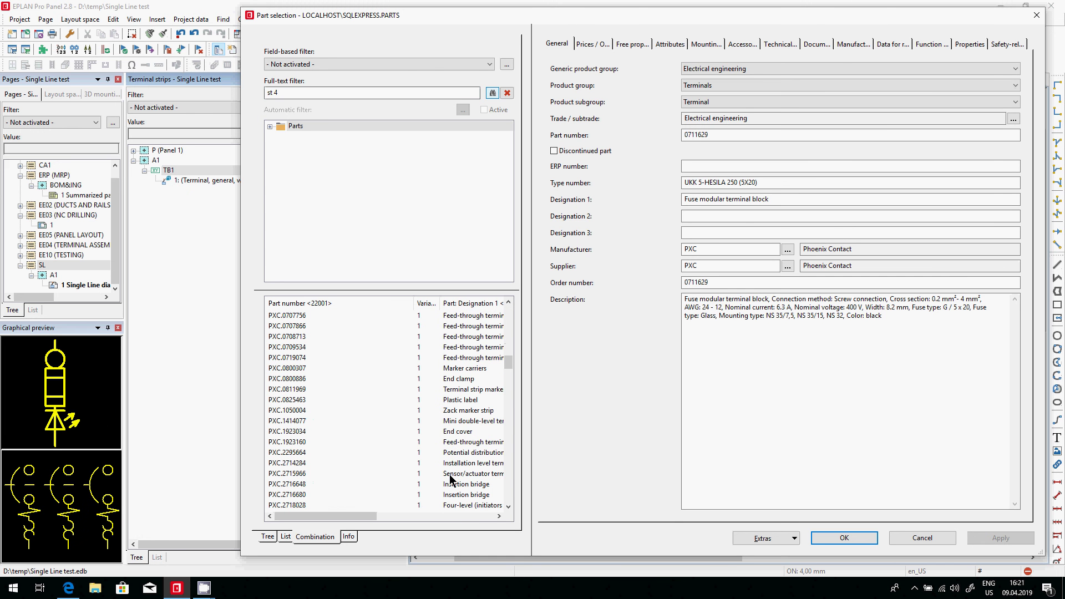
{"action": "left_click", "coordinate": [450, 474]}
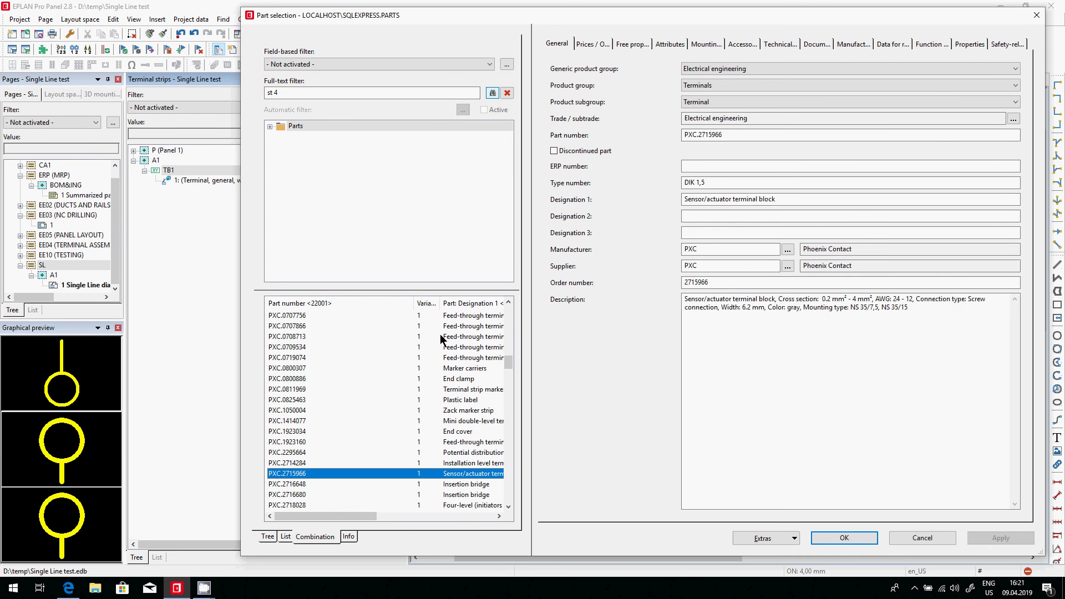
{"action": "left_click", "coordinate": [442, 337]}
{"action": "scroll", "coordinate": [446, 358], "scroll_direction": "down", "scroll_amount": 5}
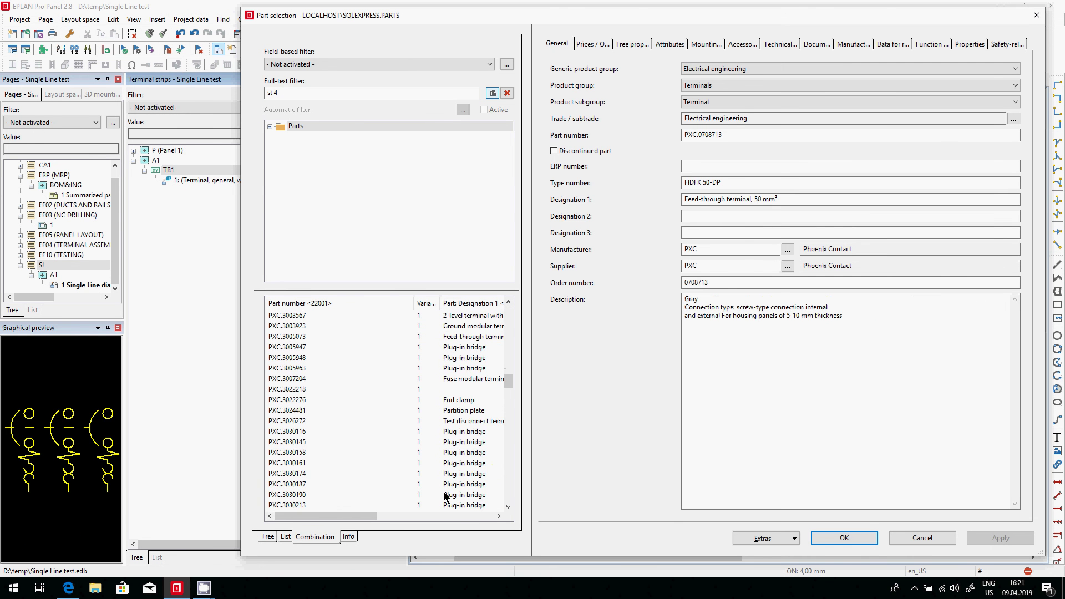
{"action": "scroll", "coordinate": [439, 472], "scroll_direction": "down", "scroll_amount": 8}
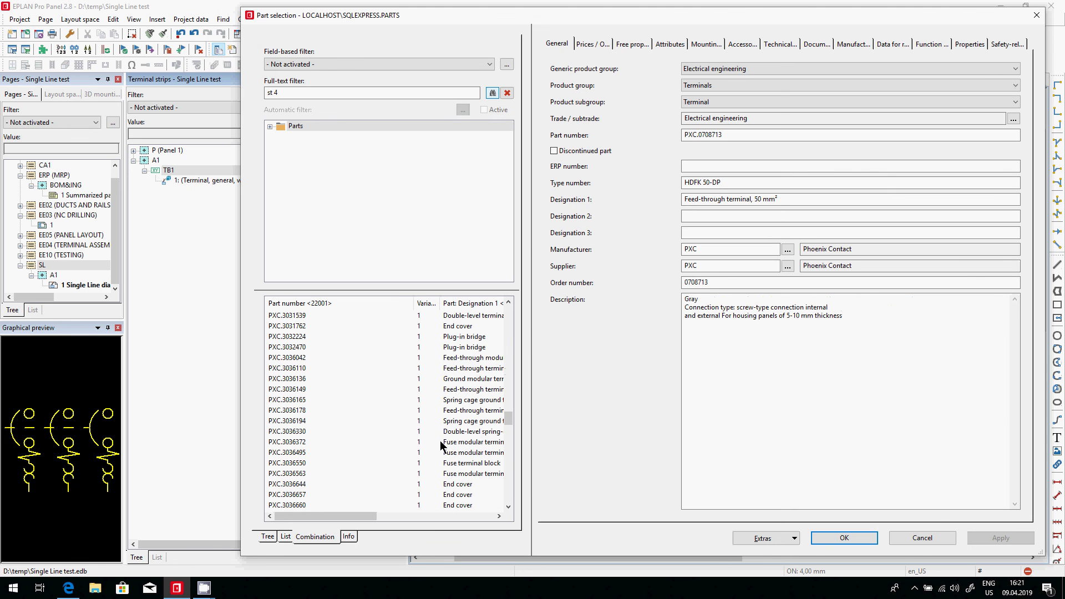
{"action": "scroll", "coordinate": [446, 445], "scroll_direction": "down", "scroll_amount": 3}
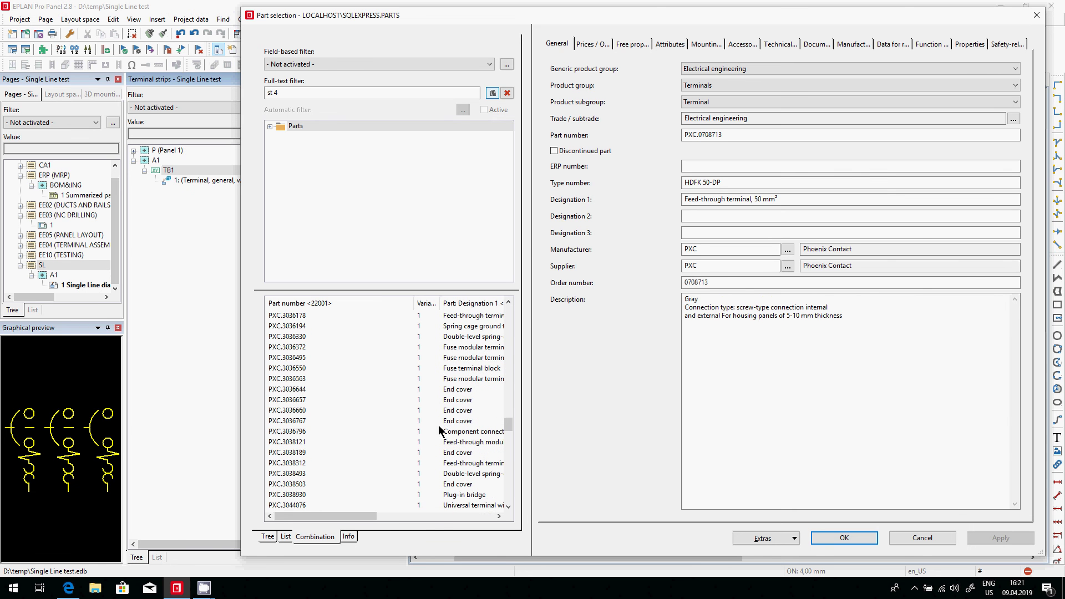
Compare PXC.3036178, PXC.3036149 and PXC.3036042, then confirm PXC.3036110 ST 10 as the terminal part.
{"action": "left_click", "coordinate": [442, 317]}
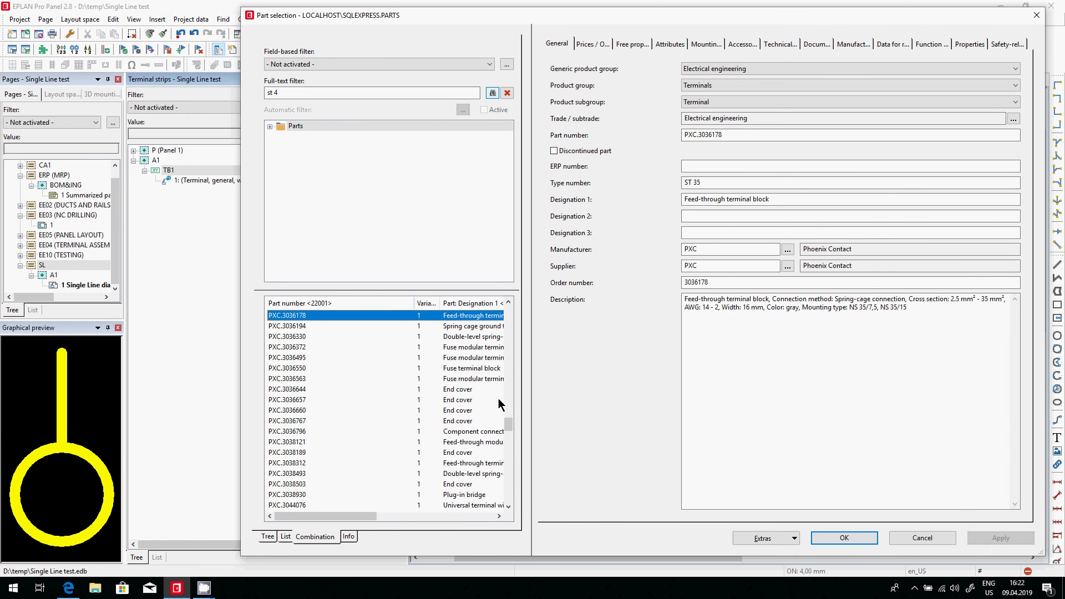
{"action": "scroll", "coordinate": [508, 311], "scroll_direction": "up", "scroll_amount": 2}
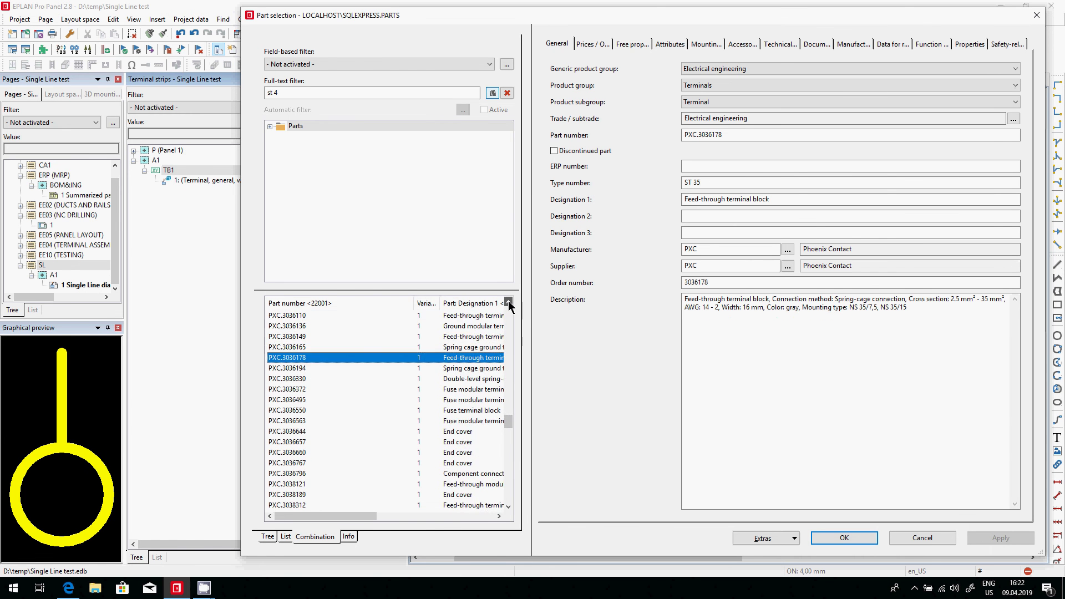
{"action": "left_click", "coordinate": [476, 360]}
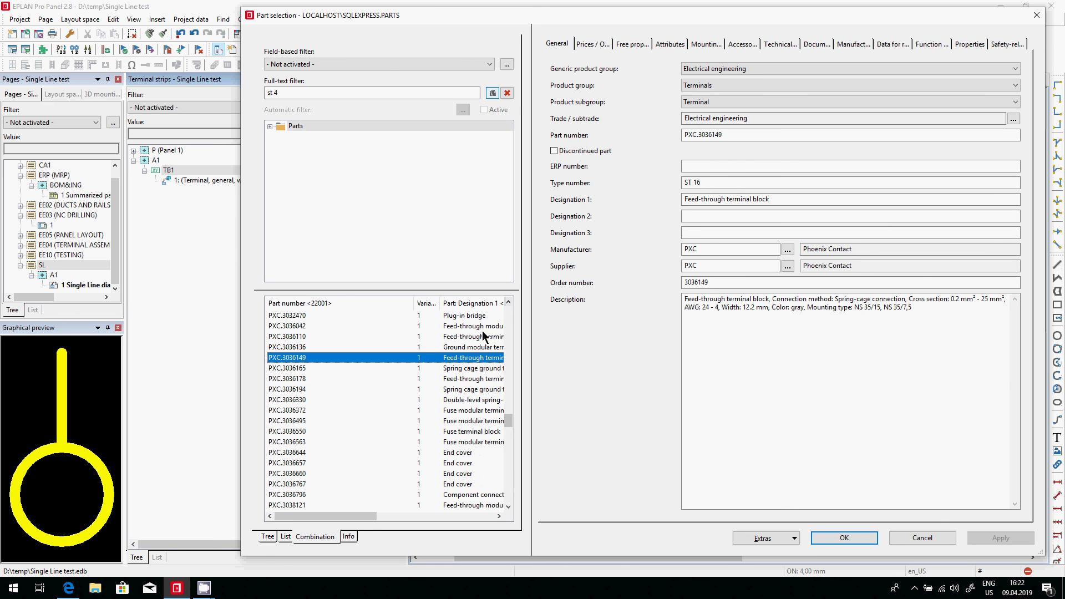
{"action": "scroll", "coordinate": [508, 304], "scroll_direction": "up", "scroll_amount": 1}
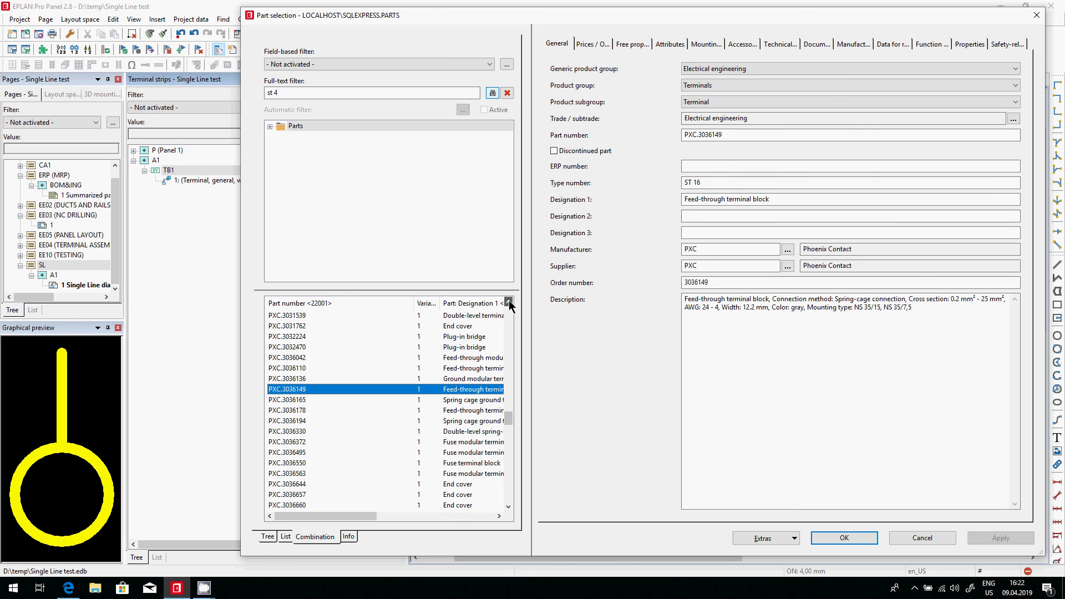
{"action": "left_click", "coordinate": [460, 359]}
{"action": "left_click", "coordinate": [464, 368]}
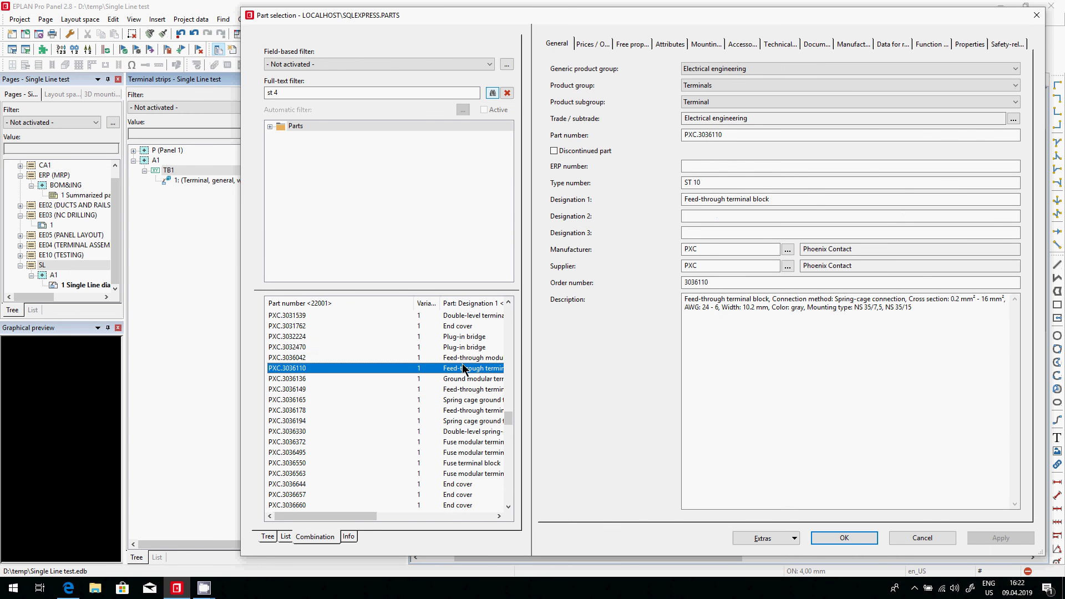
{"action": "left_click", "coordinate": [844, 538]}
Generate the TB1 terminals, then place a Single-line connection definition point on the CB116 line.
{"action": "left_click", "coordinate": [581, 349]}
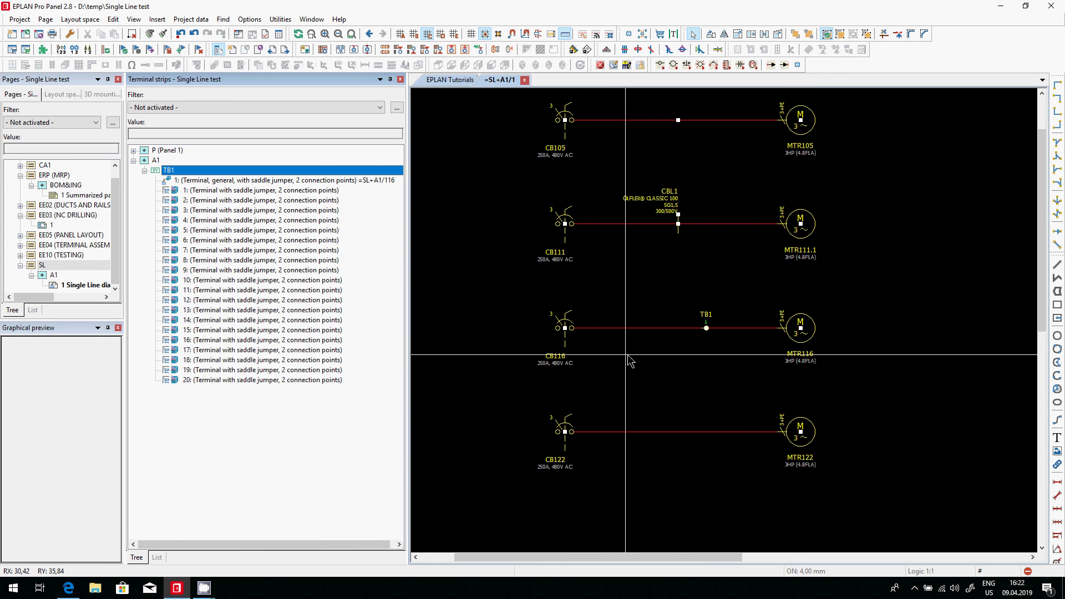
{"action": "left_click", "coordinate": [650, 50]}
{"action": "left_click", "coordinate": [640, 328]}
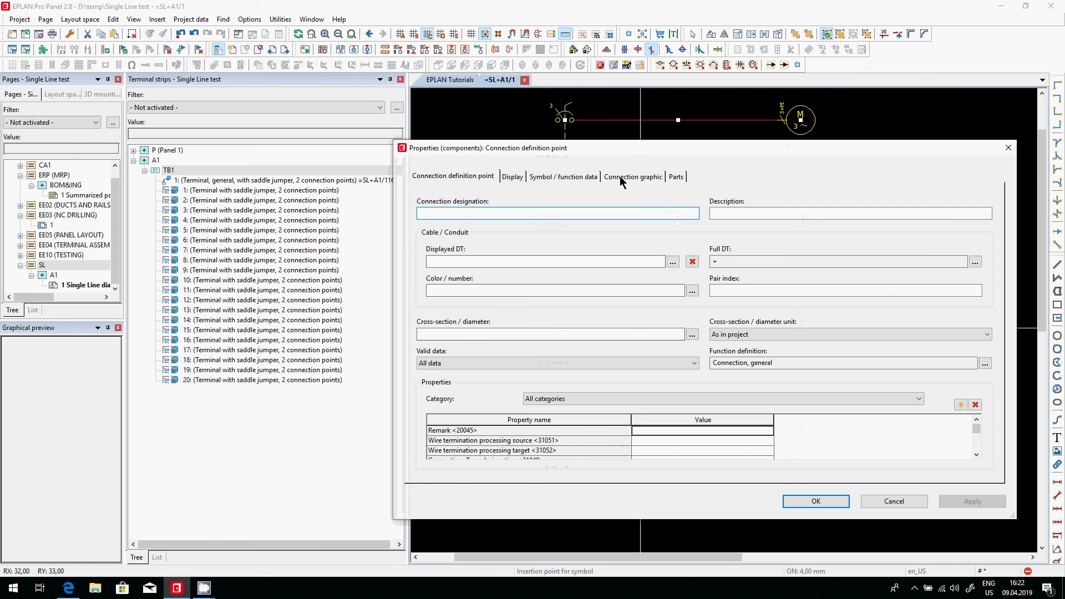
{"action": "left_click", "coordinate": [563, 176]}
{"action": "left_click", "coordinate": [755, 454]}
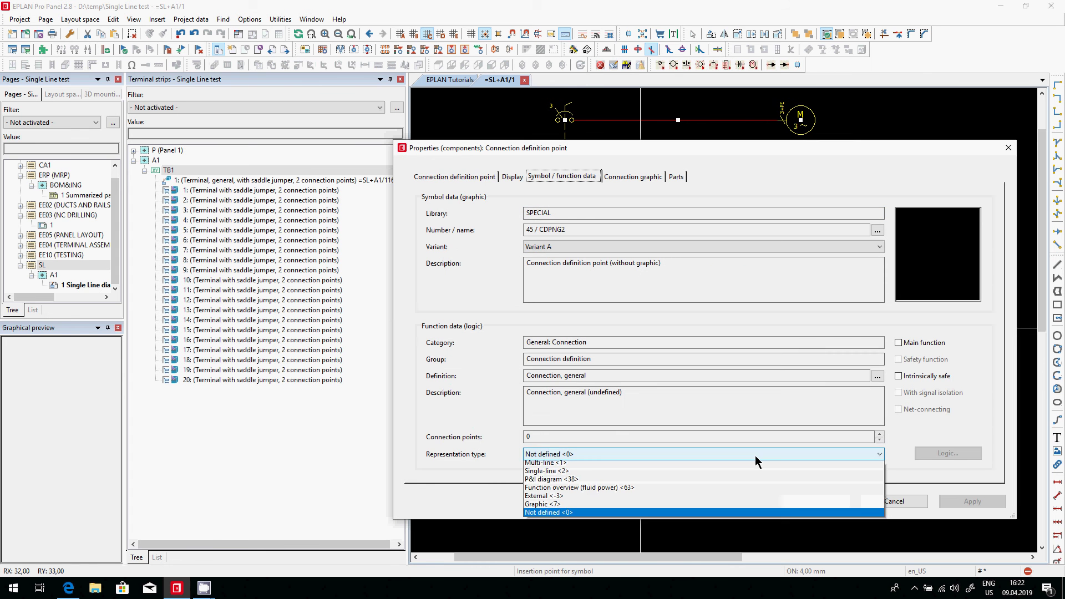
{"action": "left_click", "coordinate": [758, 473]}
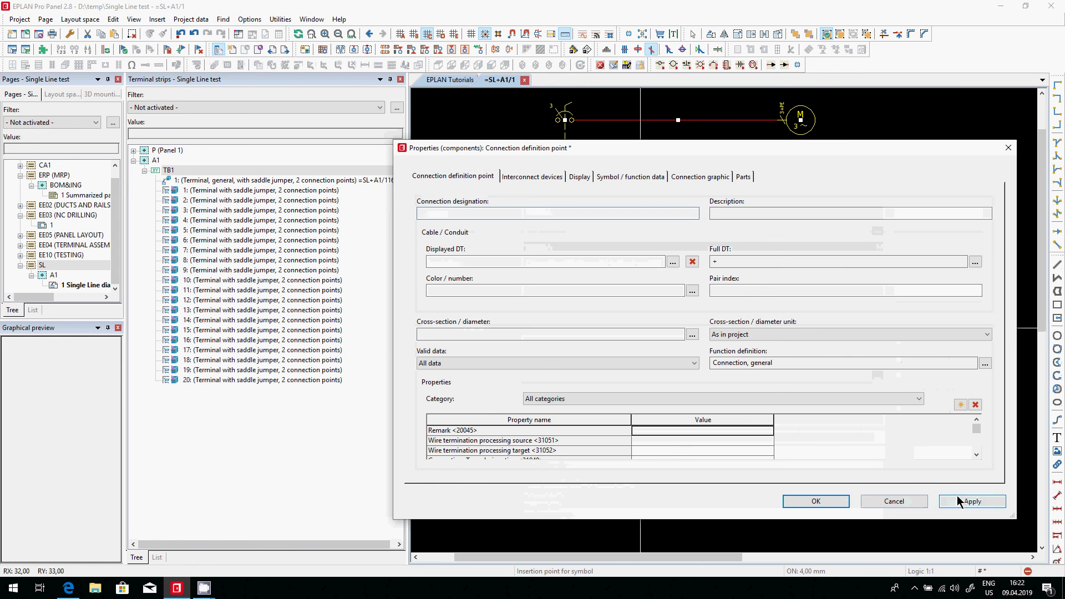
Pair CB116 connections 2, 4 and 6 with TB1 terminals and generate the connections.
{"action": "left_click", "coordinate": [520, 176]}
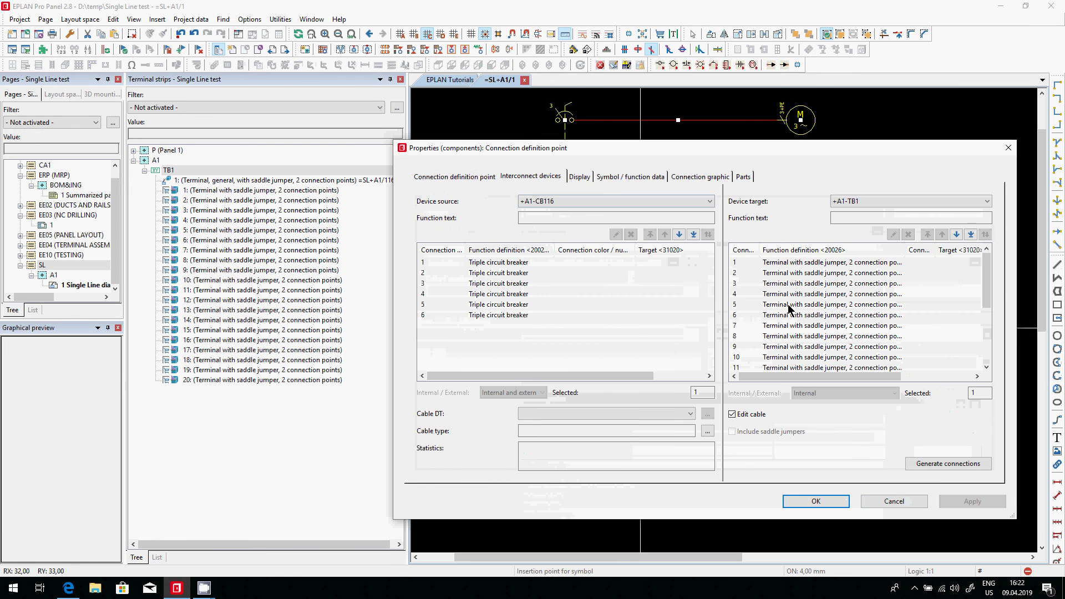
{"action": "left_click", "coordinate": [497, 273]}
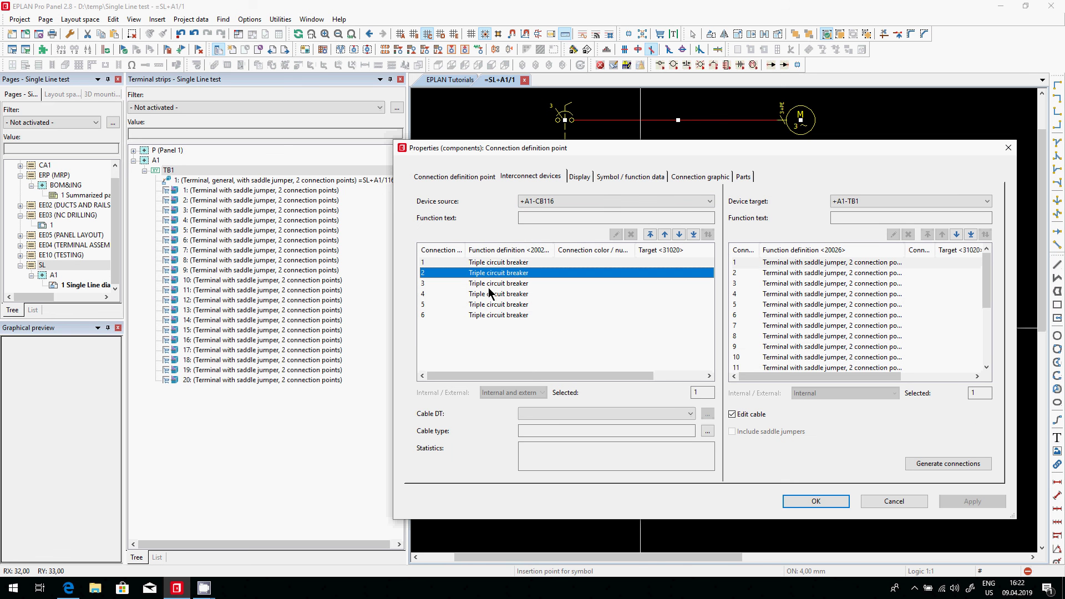
{"action": "left_click", "coordinate": [497, 293], "text": "ctrl"}
{"action": "left_click", "coordinate": [496, 315], "text": "ctrl"}
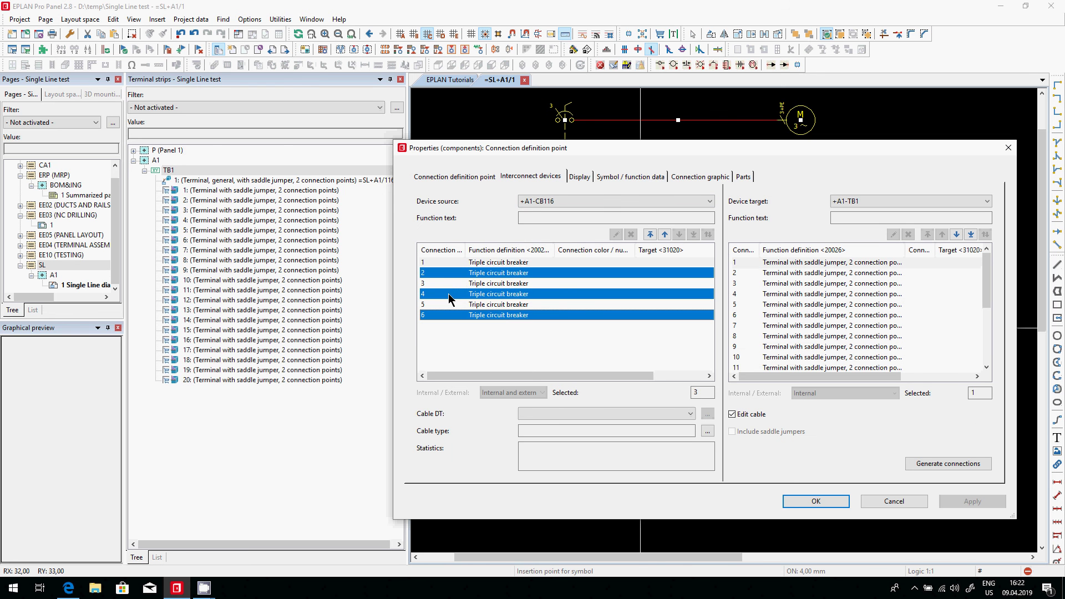
{"action": "left_click", "coordinate": [796, 294], "text": "shift"}
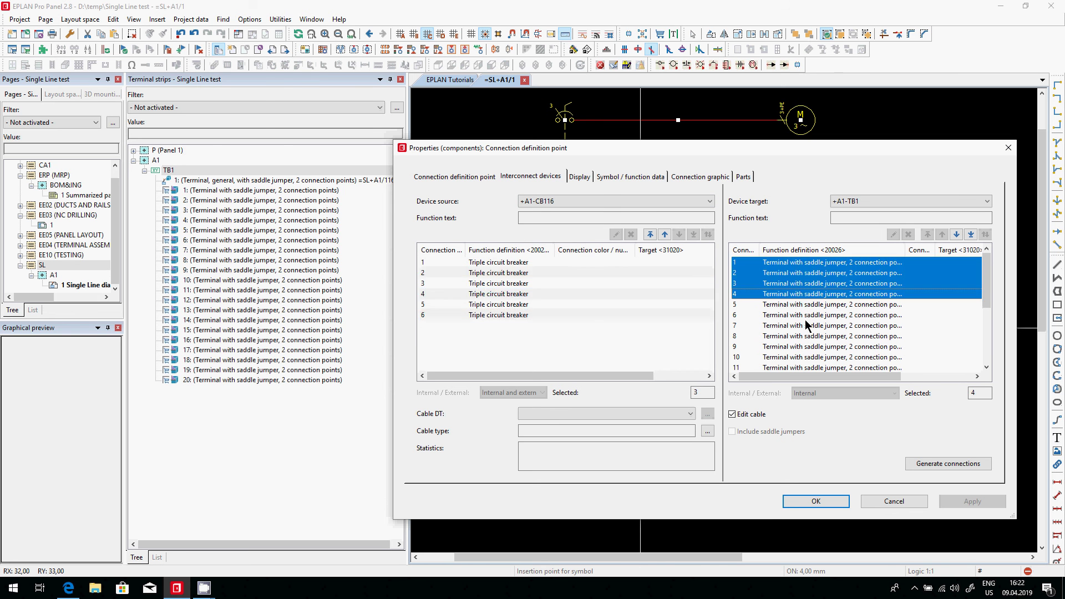
{"action": "left_click", "coordinate": [916, 467]}
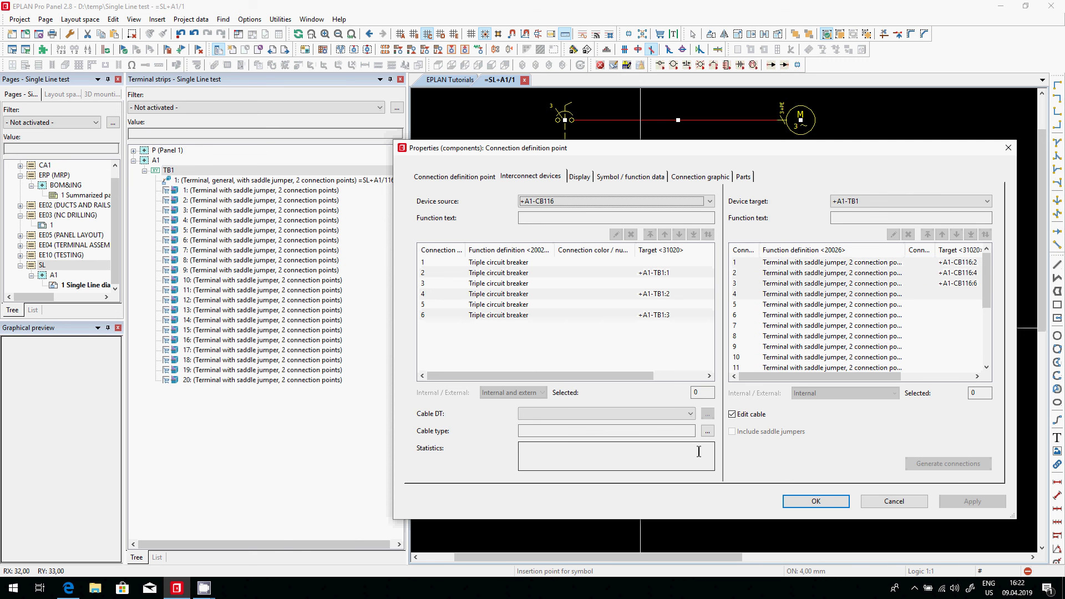
{"action": "left_click", "coordinate": [835, 504]}
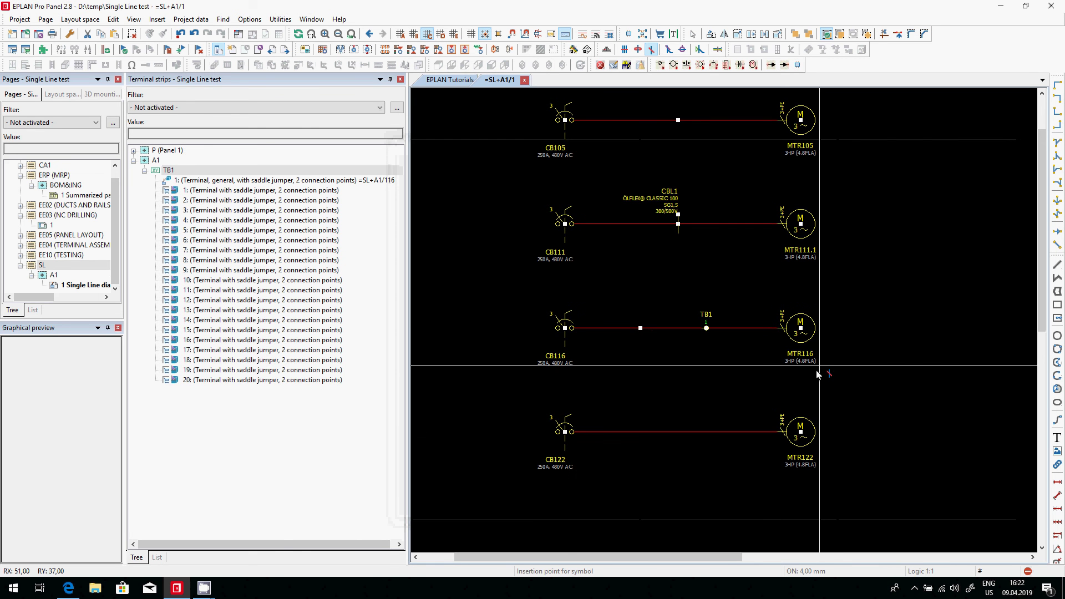
Close the terminal strips panel, generate all reports for the Single Line test project, and select EE07_08.
{"action": "left_click", "coordinate": [400, 80]}
{"action": "scroll", "coordinate": [114, 204], "scroll_direction": "up", "scroll_amount": 1}
{"action": "left_click", "coordinate": [49, 166]}
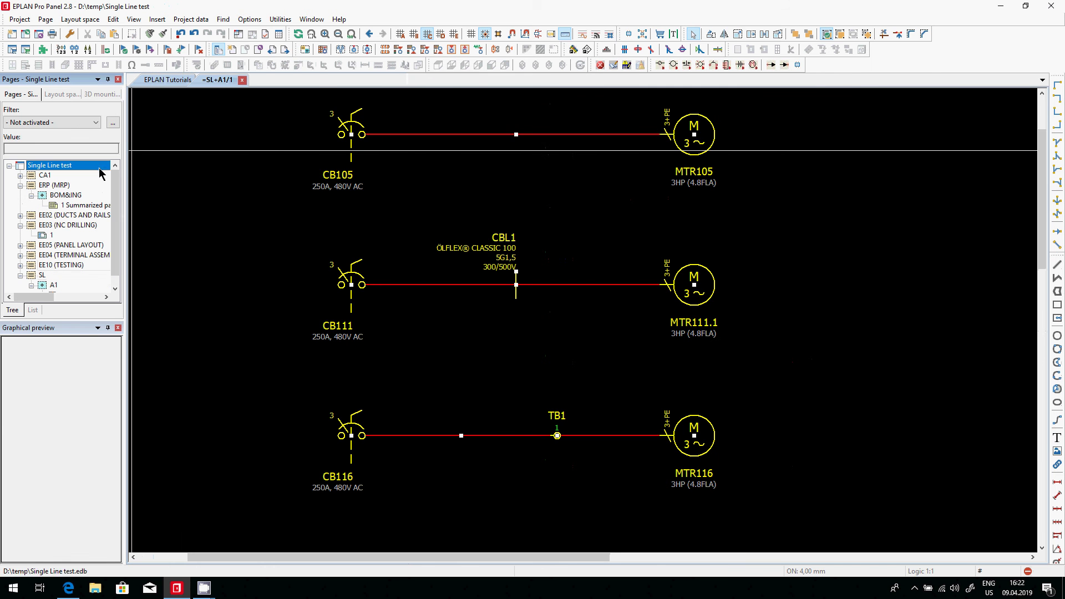
{"action": "left_click", "coordinate": [280, 19]}
{"action": "mouse_move", "coordinate": [344, 32]}
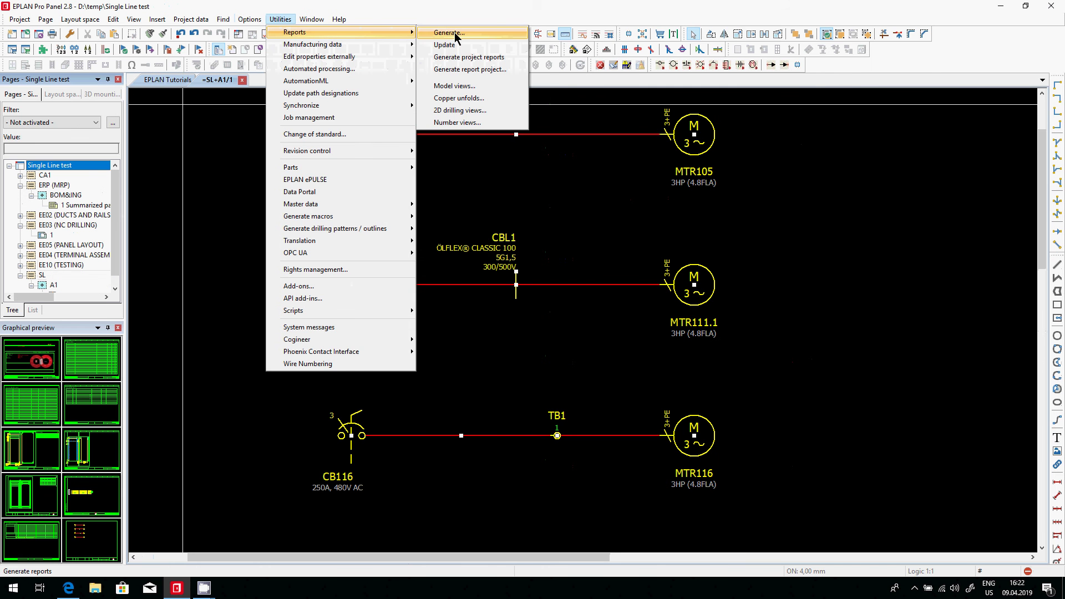
{"action": "left_click", "coordinate": [469, 57]}
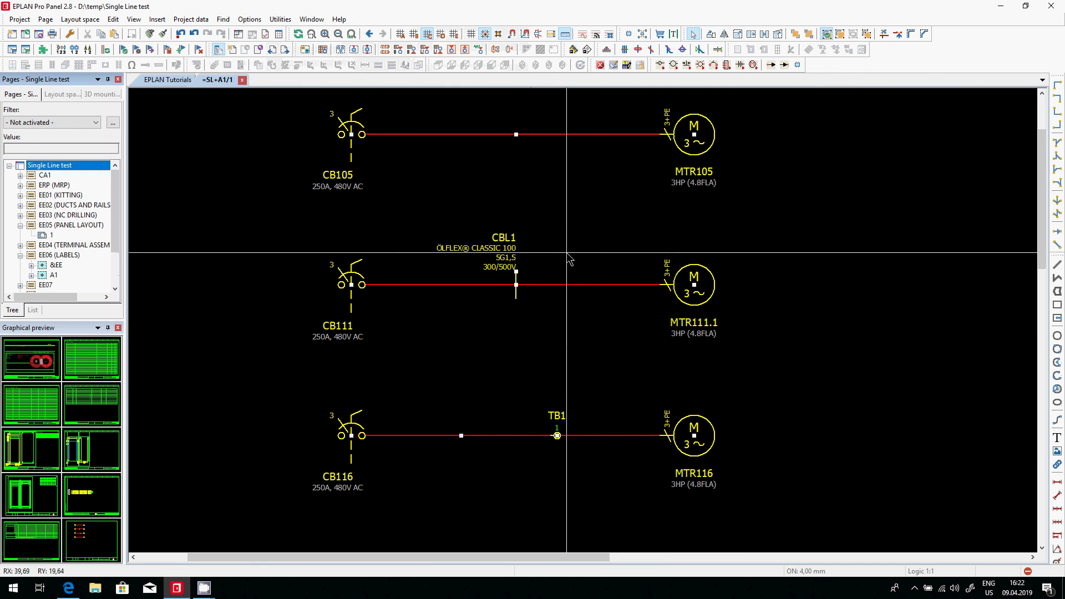
{"action": "left_click_drag", "start_coordinate": [116, 230], "coordinate": [122, 266]}
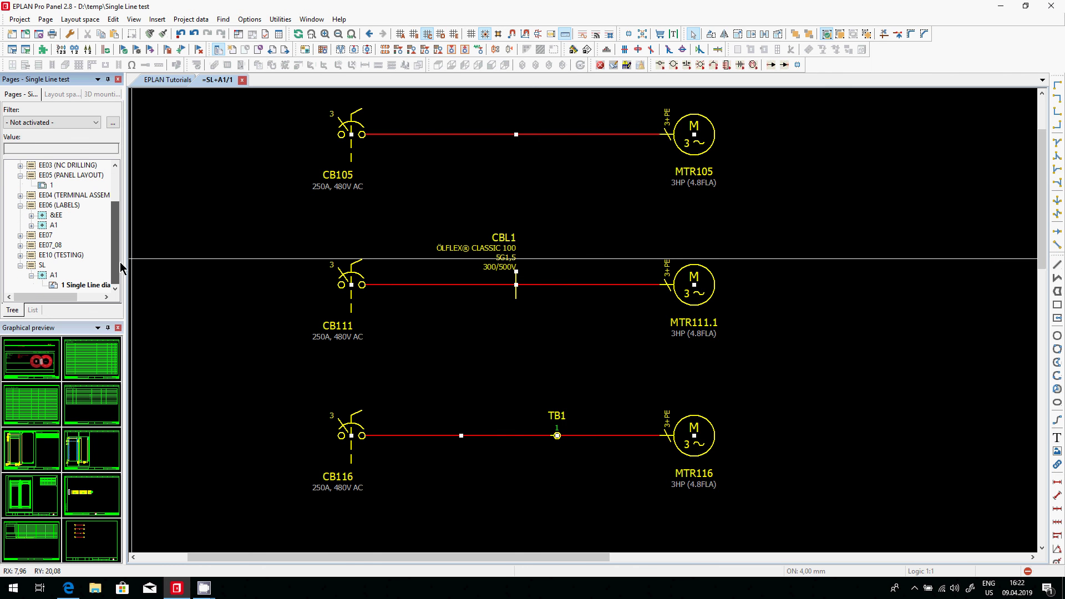
{"action": "left_click", "coordinate": [56, 245]}
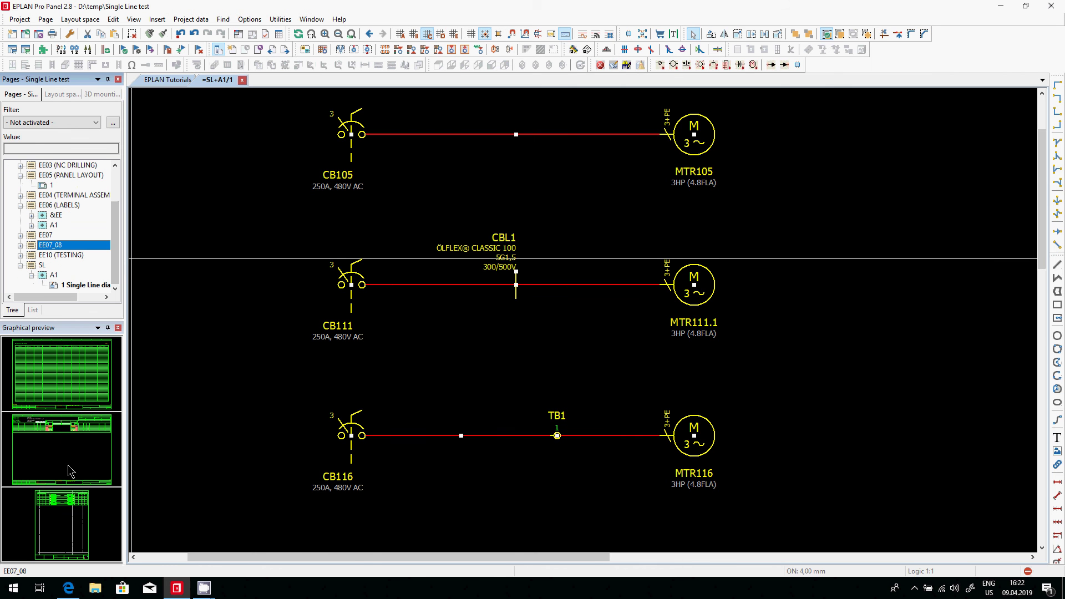
Open the +A1-CBL1 cable diagram page and zoom into its cable header and conductor table.
{"action": "double_click", "coordinate": [66, 449]}
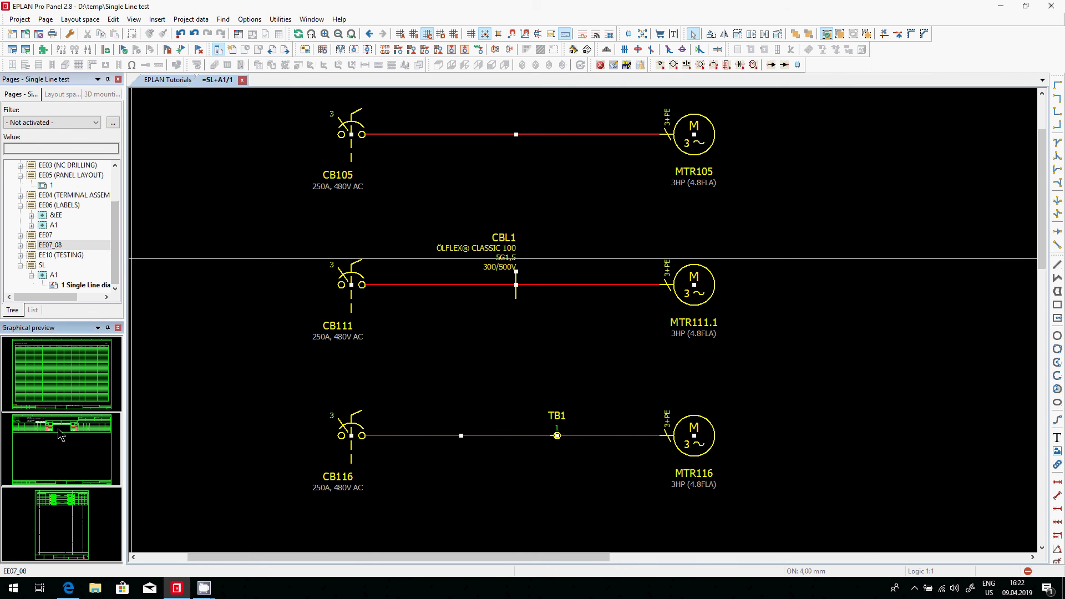
{"action": "left_click", "coordinate": [353, 34]}
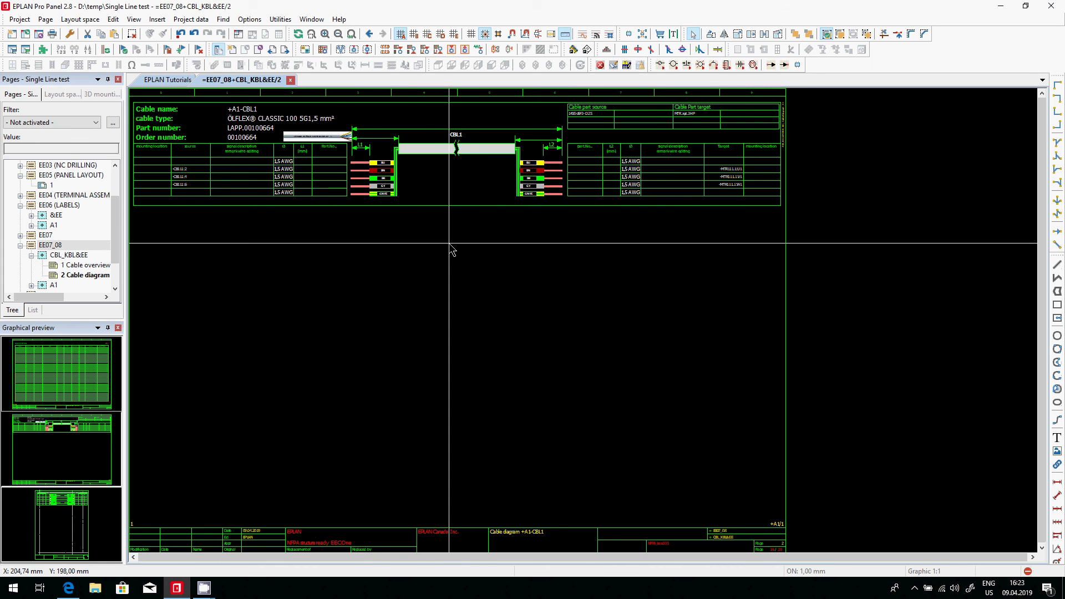
{"action": "key", "text": "z"}
{"action": "left_click", "coordinate": [168, 97]}
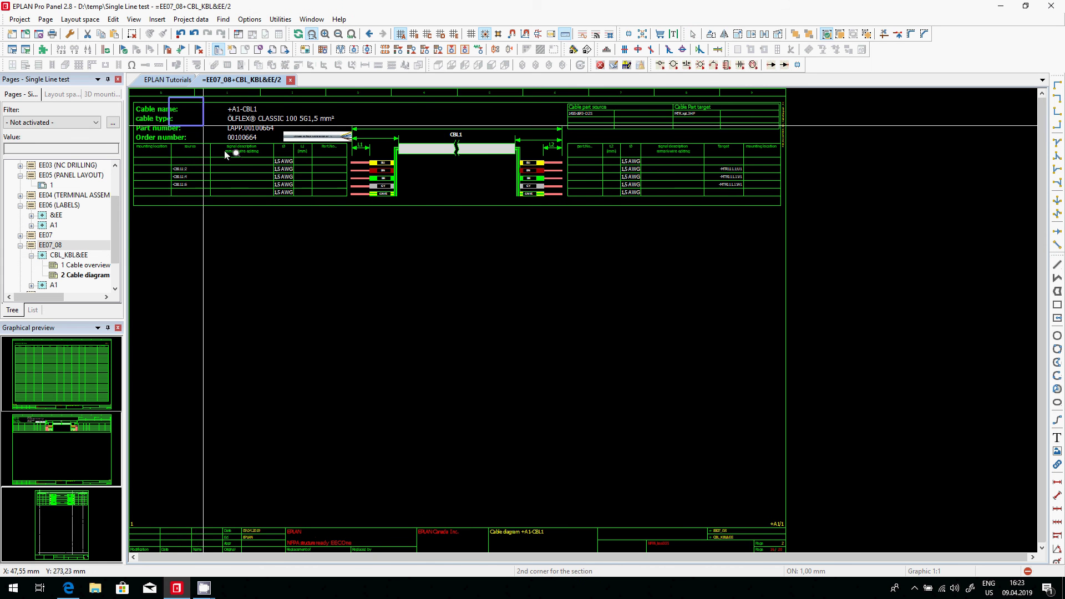
{"action": "left_click", "coordinate": [449, 208]}
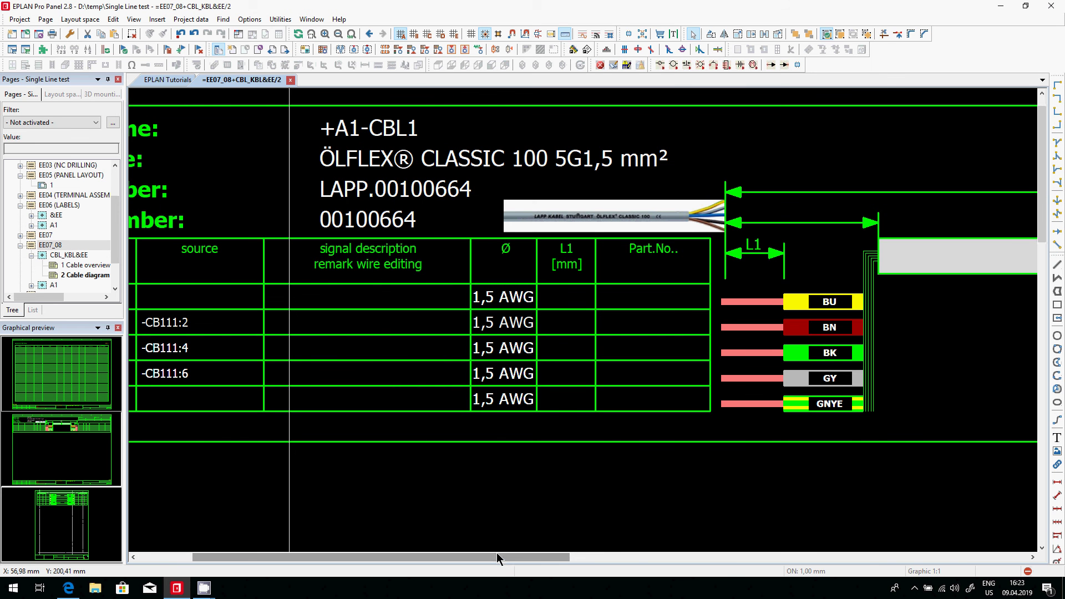
{"action": "left_click_drag", "start_coordinate": [509, 554], "coordinate": [896, 558]}
{"action": "left_click_drag", "start_coordinate": [910, 522], "coordinate": [553, 558]}
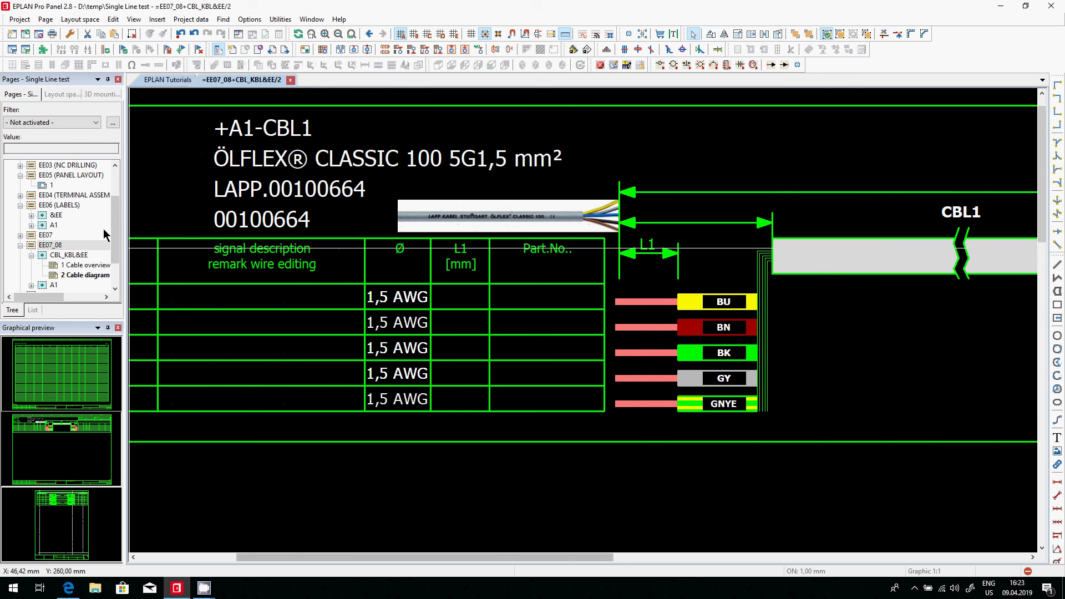
{"action": "scroll", "coordinate": [105, 235], "scroll_direction": "down", "scroll_amount": 2}
{"action": "left_click", "coordinate": [296, 122]}
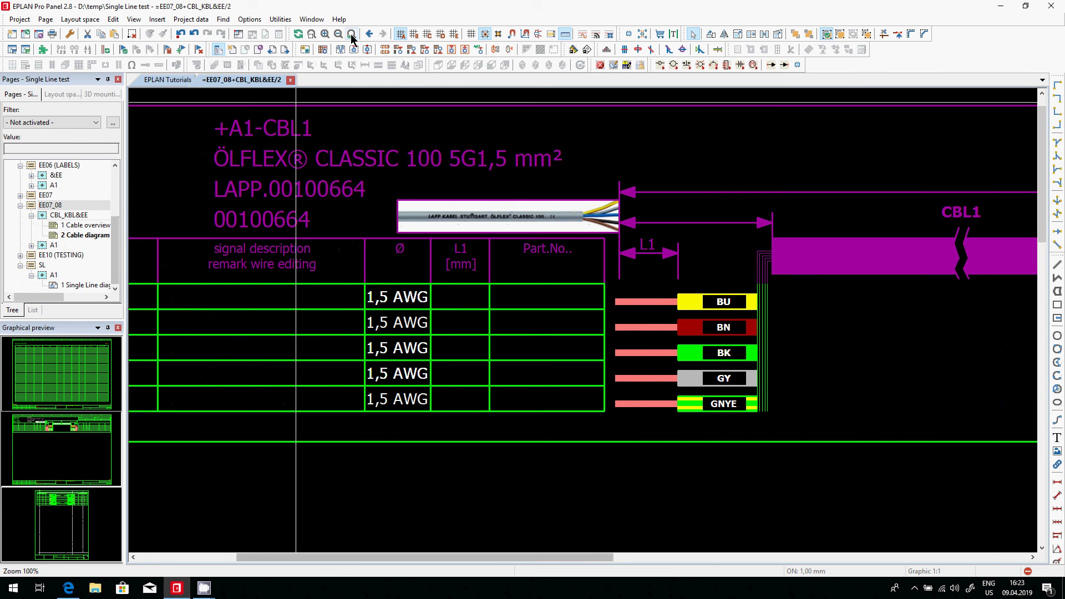
{"action": "left_click", "coordinate": [352, 35]}
{"action": "left_click", "coordinate": [53, 245]}
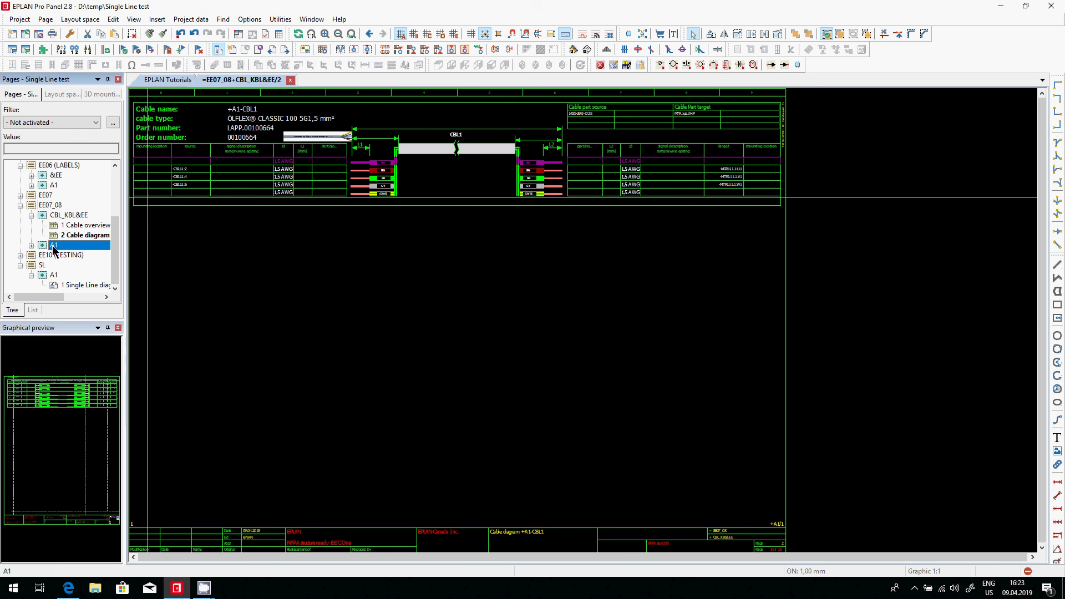
Open the internal connection list page under EE07_08 > A1 to review the wire list table.
{"action": "double_click", "coordinate": [60, 413]}
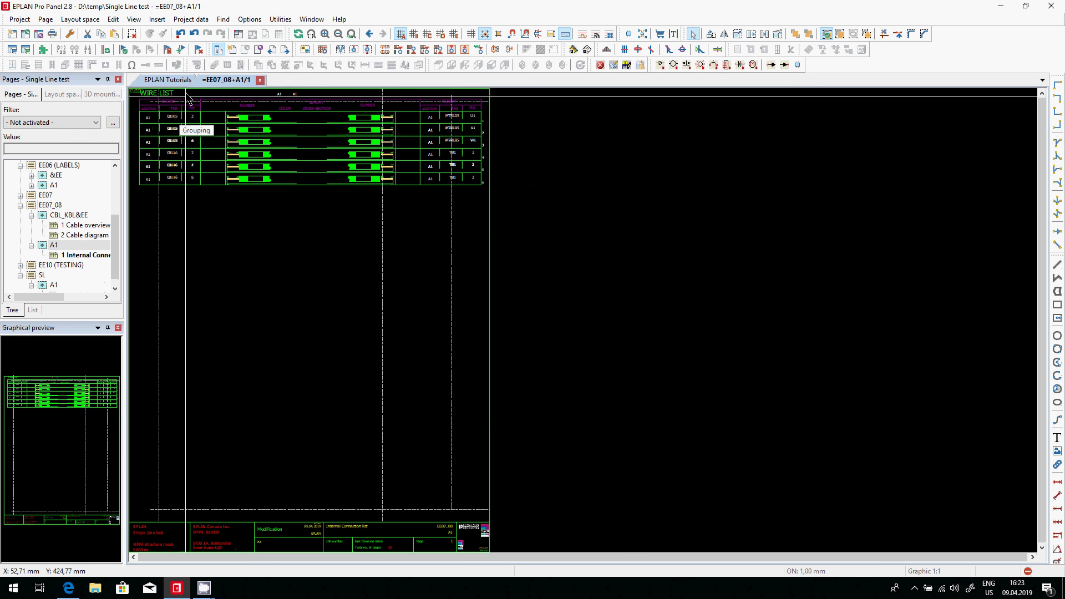
{"action": "scroll", "coordinate": [134, 105], "scroll_direction": "up", "scroll_amount": 1}
{"action": "scroll", "coordinate": [134, 105], "scroll_direction": "up", "scroll_amount": 3}
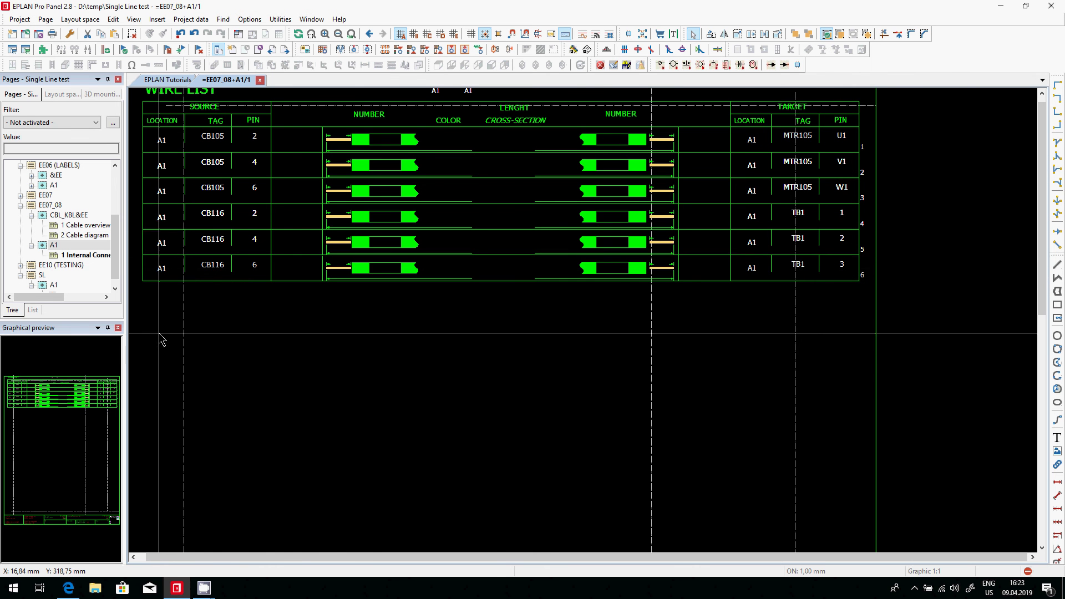
{"action": "key", "text": "alt+Tab"}
{"action": "key", "text": "alt+Tab"}
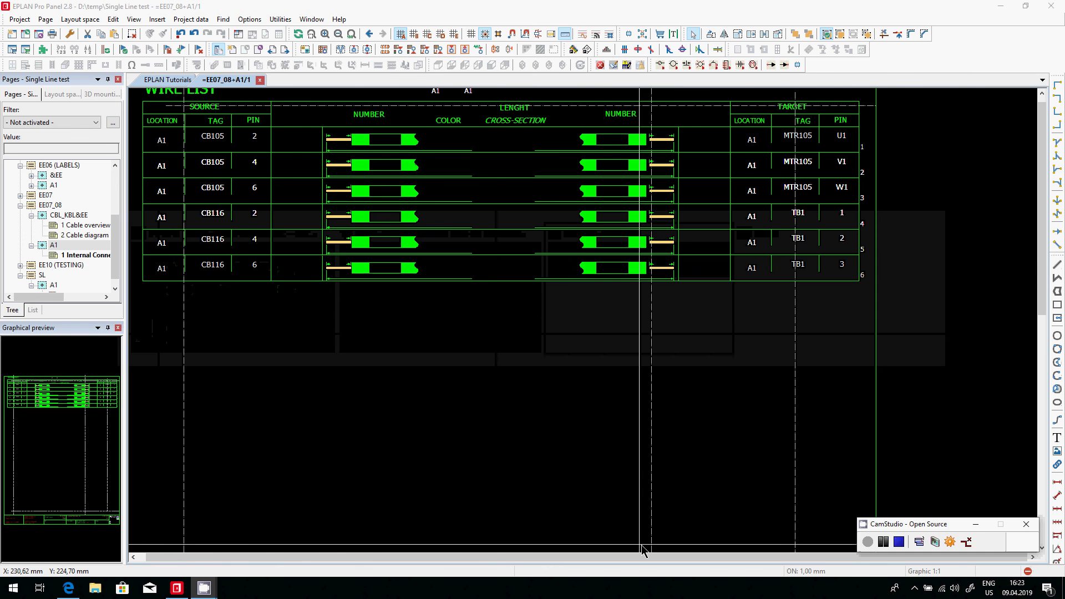